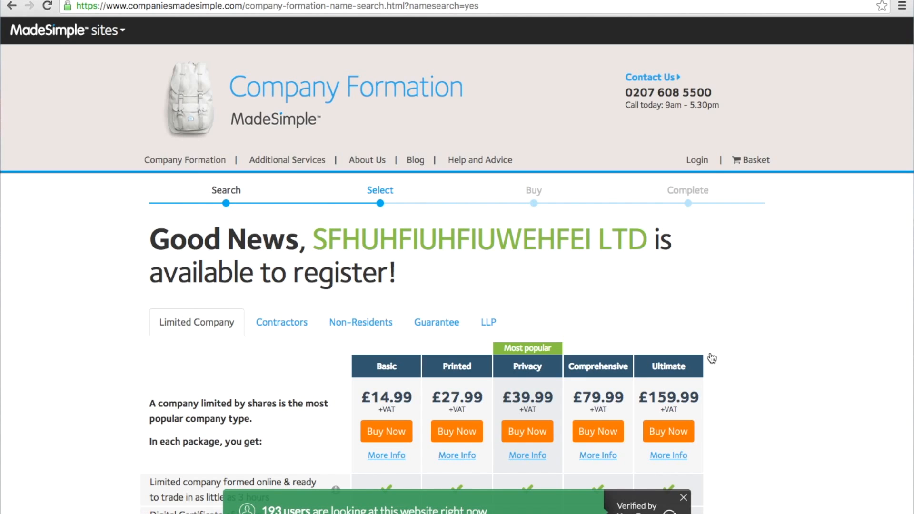
Review the package comparison table and buy the £27.99 Printed formation package.
scroll(766, 366, "down", 3)
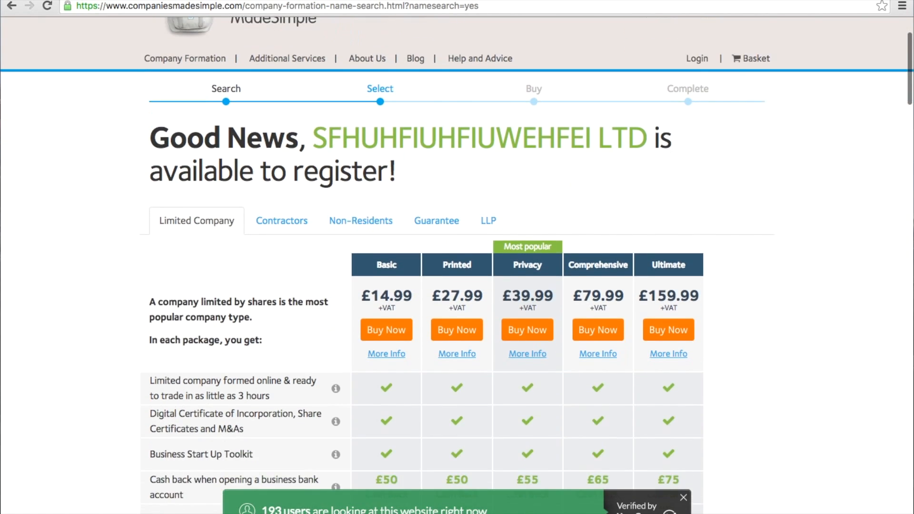
scroll(457, 265, "down", 3)
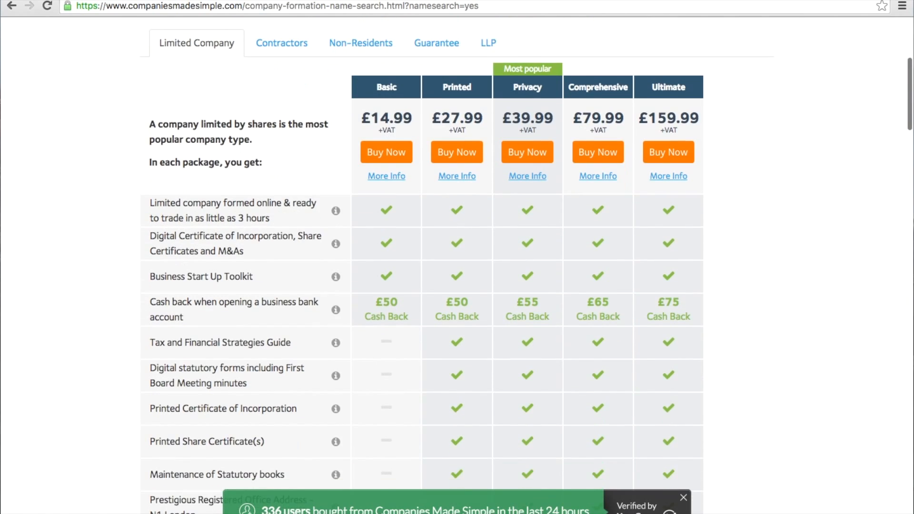
scroll(457, 266, "down", 1)
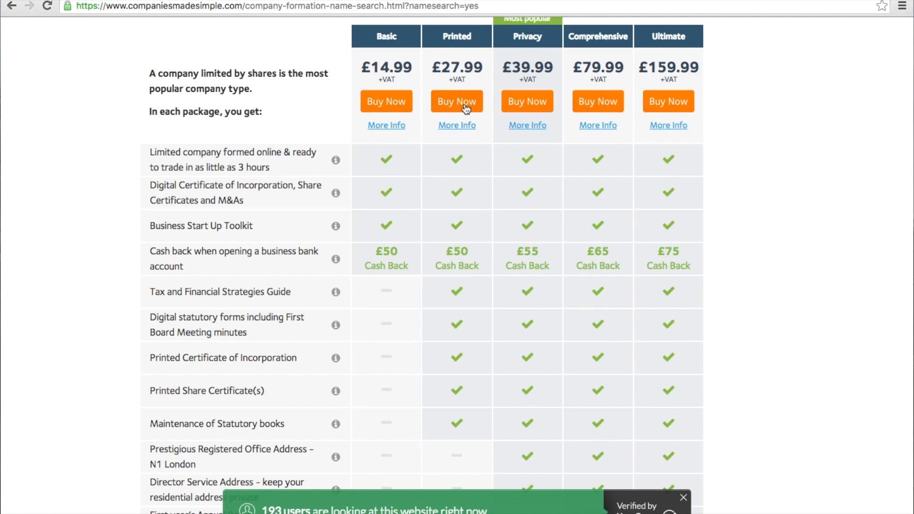
scroll(466, 109, "down", 5)
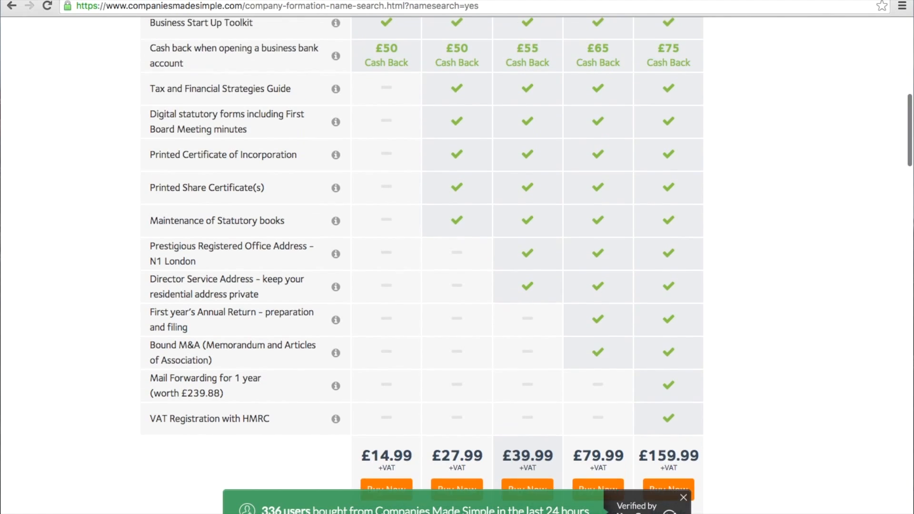
scroll(527, 264, "up", 5)
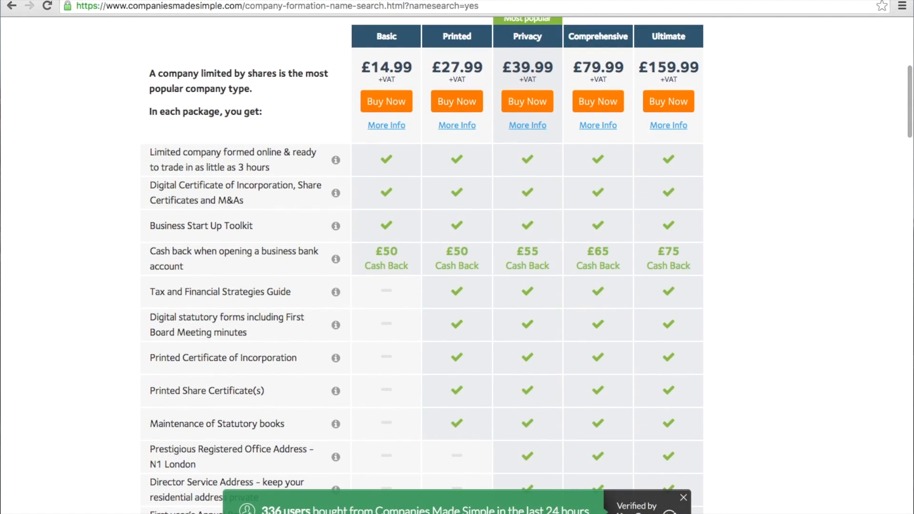
left_click(462, 103)
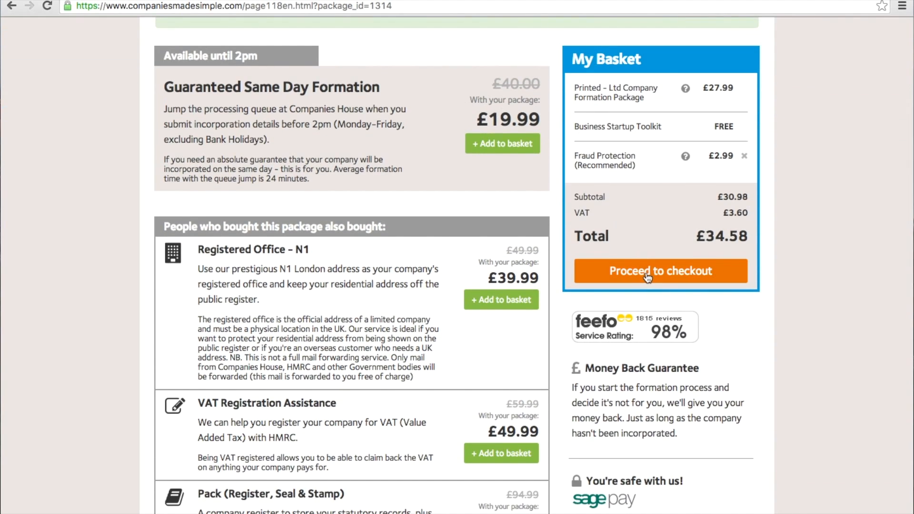
Proceed to checkout with the £34.58 basket holding the Printed package.
left_click(647, 275)
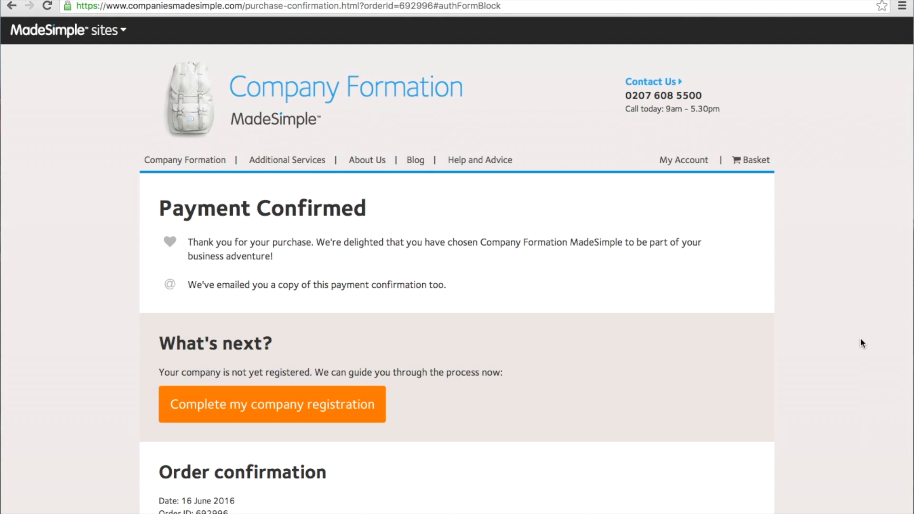
Choose to complete the company registration, then resume SFHUHFIUHFIUWEHFEI LTD from the Dashboard.
left_click(302, 405)
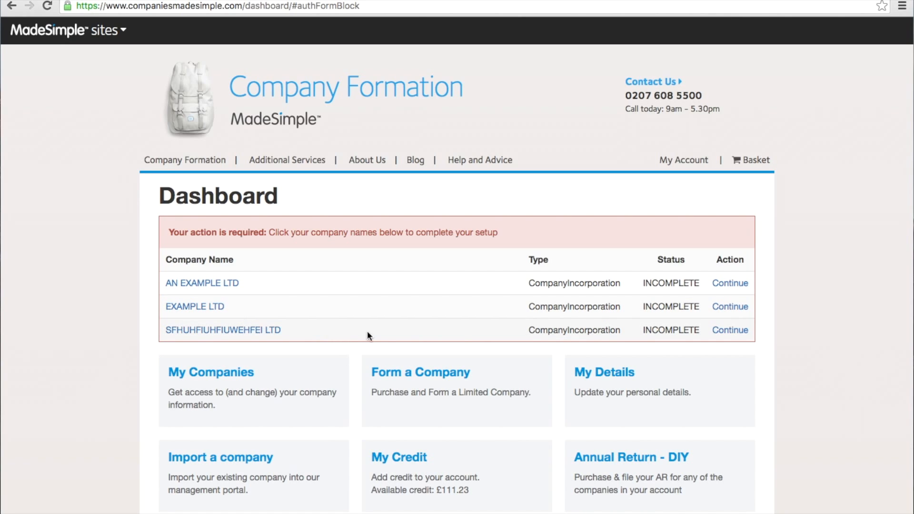
left_click(729, 332)
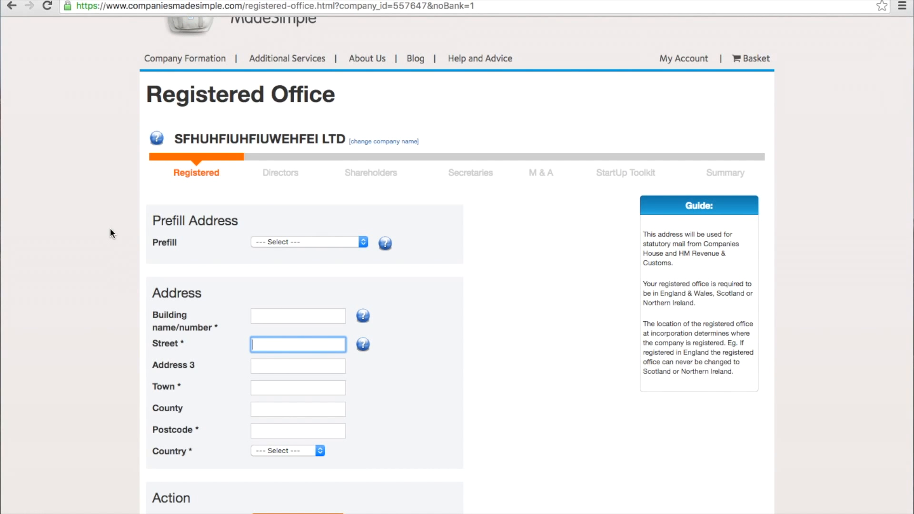
Enter the registered office building, street, London town and postcode, choose England, and save.
left_click(280, 317)
type("1")
left_click(283, 346)
type("example street")
left_click(279, 389)
type("london")
left_click(282, 431)
type("sw11")
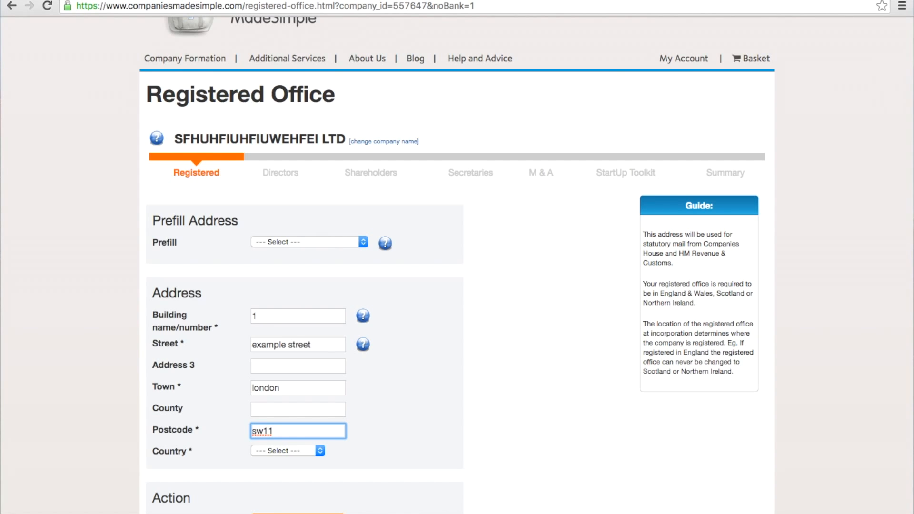
type("1ee")
left_click(292, 451)
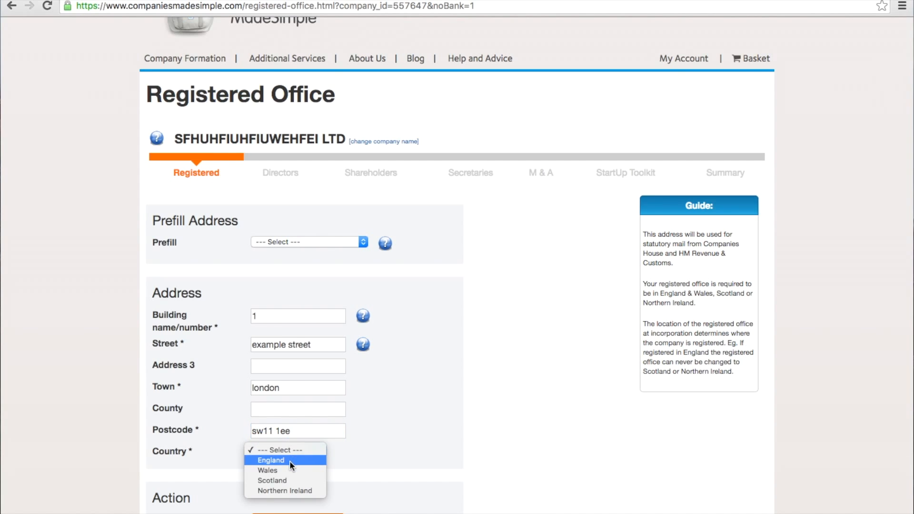
left_click(270, 460)
left_click(300, 512)
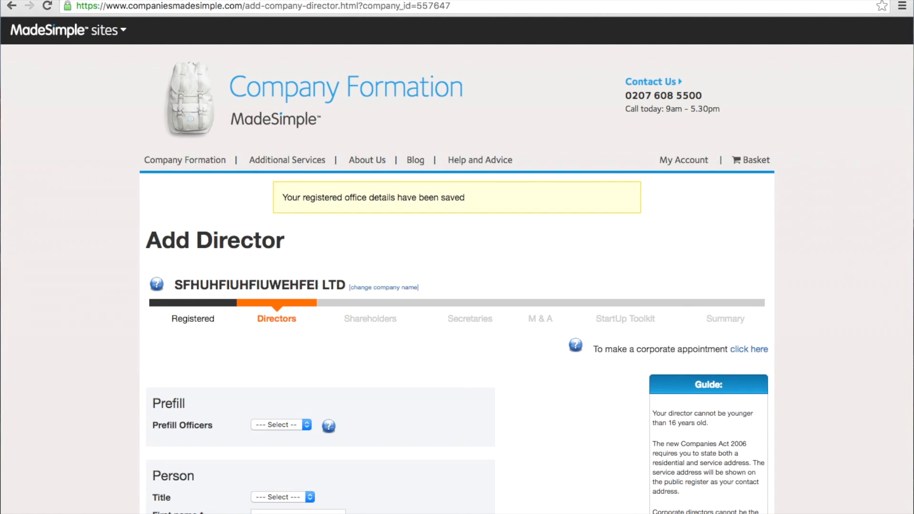
Enter the director's first and last name.
scroll(457, 265, "down", 4)
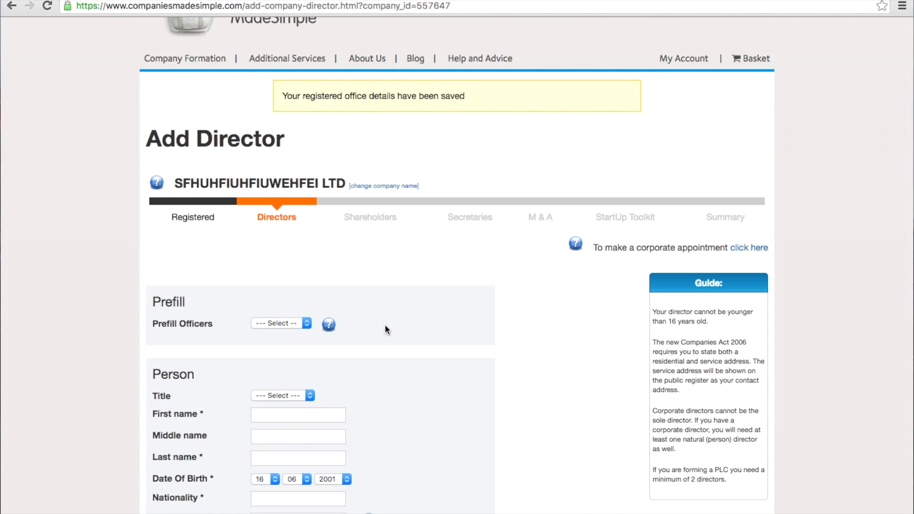
scroll(385, 324, "down", 5)
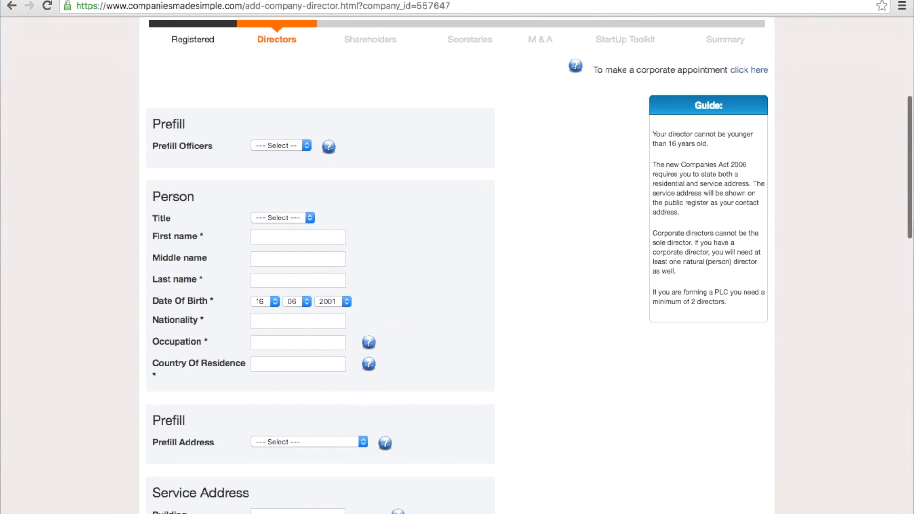
left_click(297, 236)
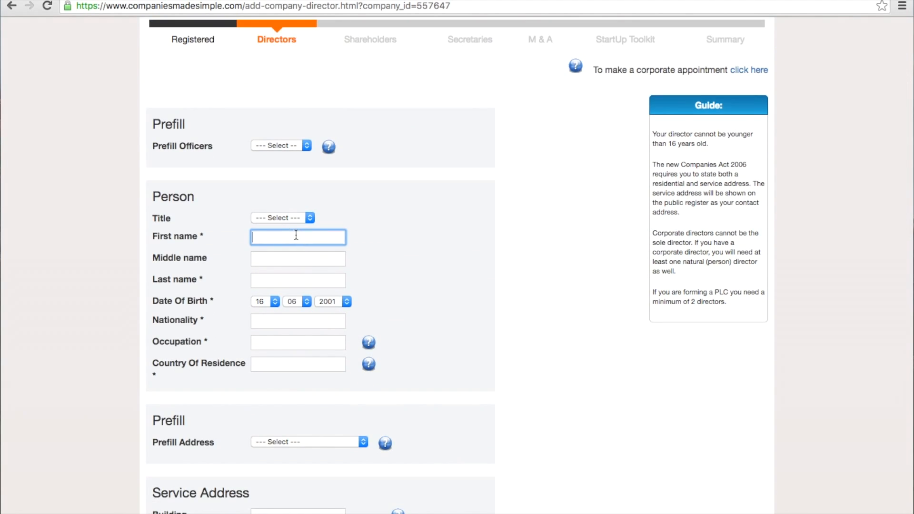
key("Tab")
key("Tab")
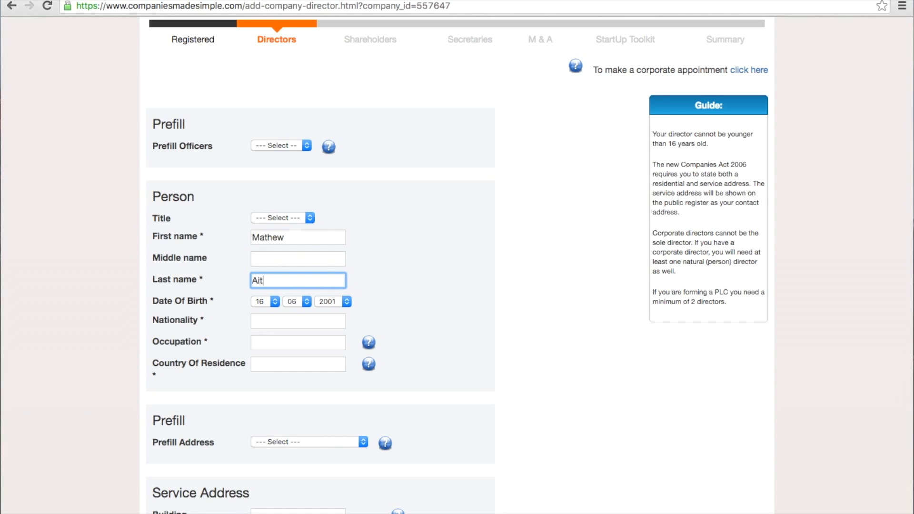
Set the director's date of birth in the day, month and year dropdowns.
left_click(273, 304)
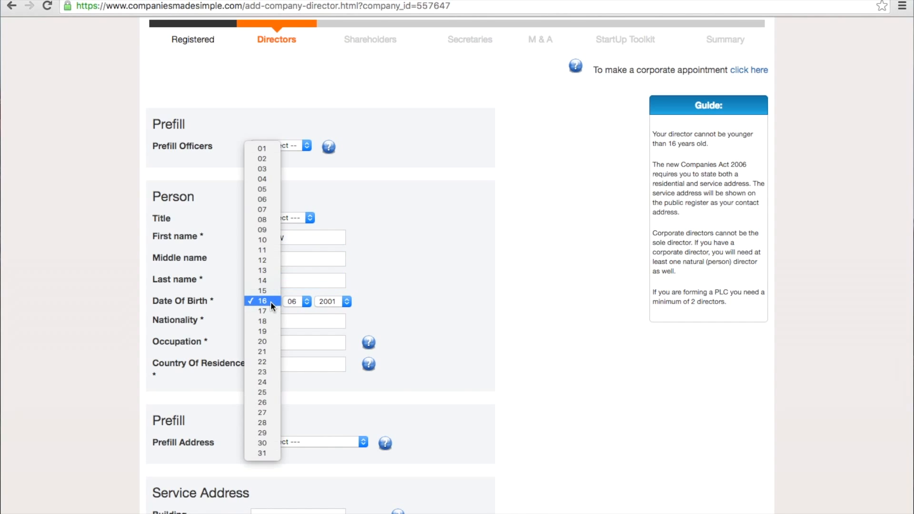
left_click(260, 443)
left_click(301, 306)
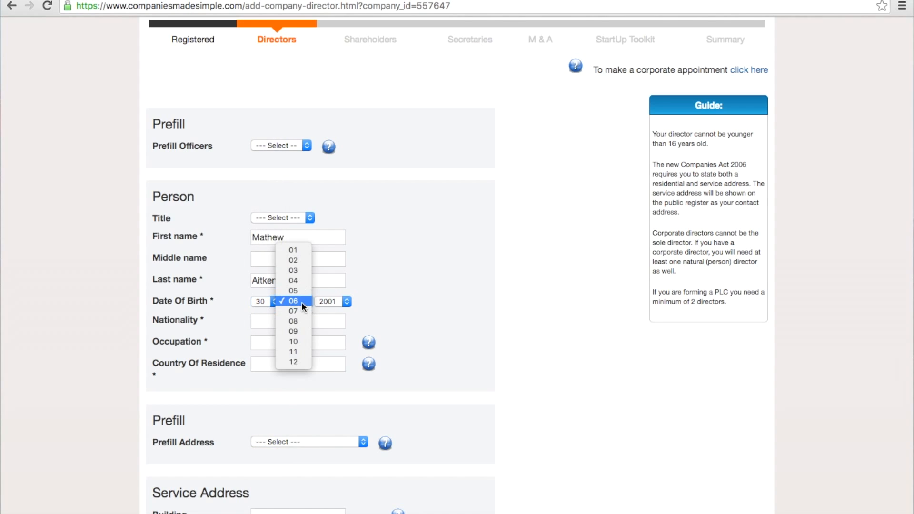
left_click(297, 331)
left_click(333, 304)
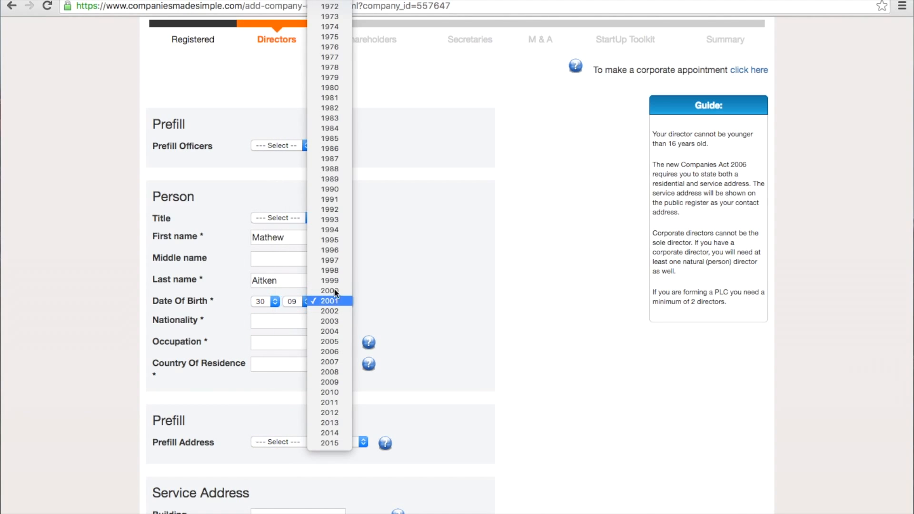
left_click(332, 121)
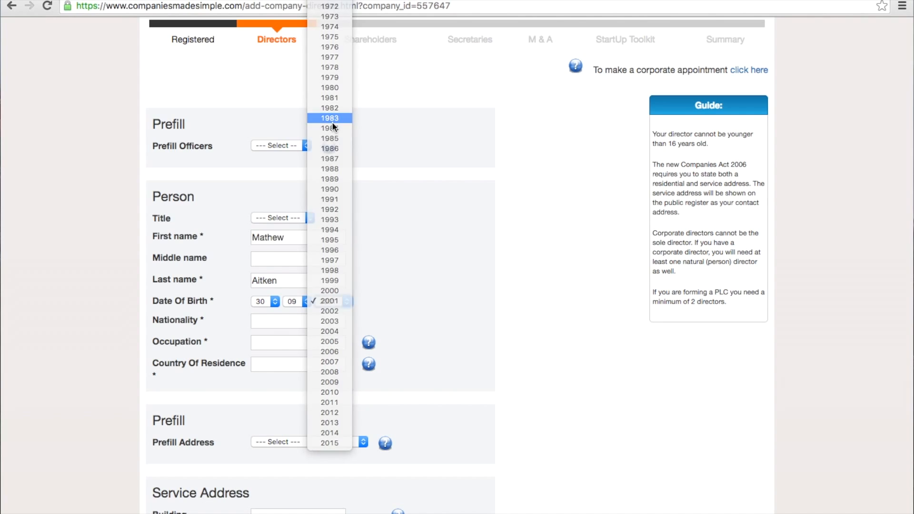
Fill in nationality British, occupation Director and country of residence UK.
left_click(286, 320)
type("British")
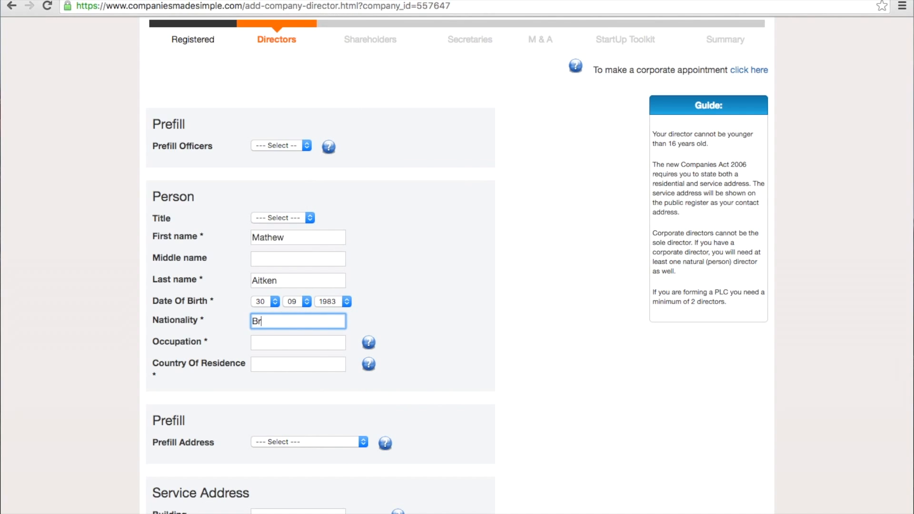
left_click(280, 341)
type("Director")
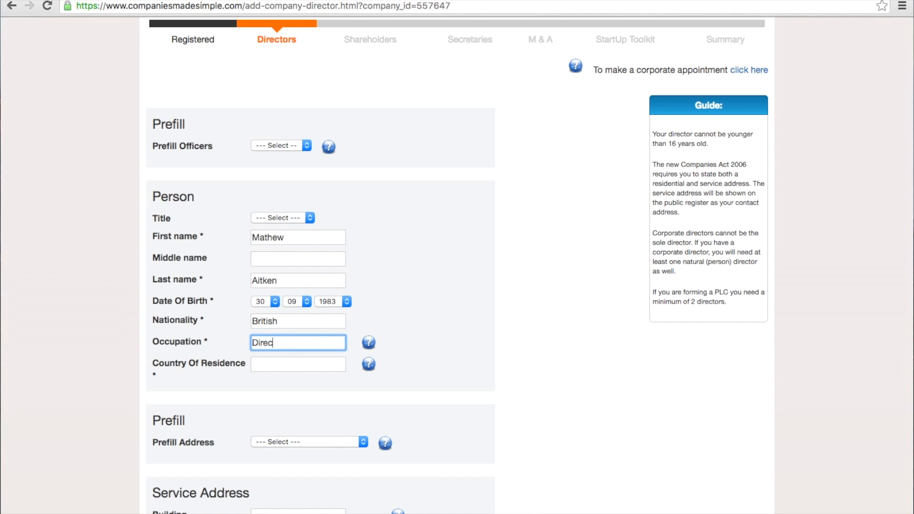
left_click(280, 364)
type("UK")
left_click(483, 397)
Prefill the director's service address from the saved registered office address.
scroll(482, 400, "down", 6)
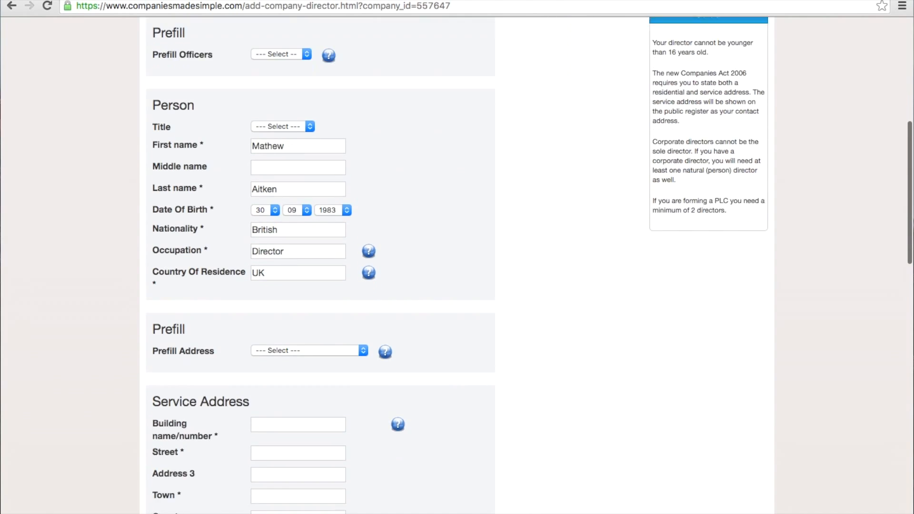
scroll(483, 401, "down", 1)
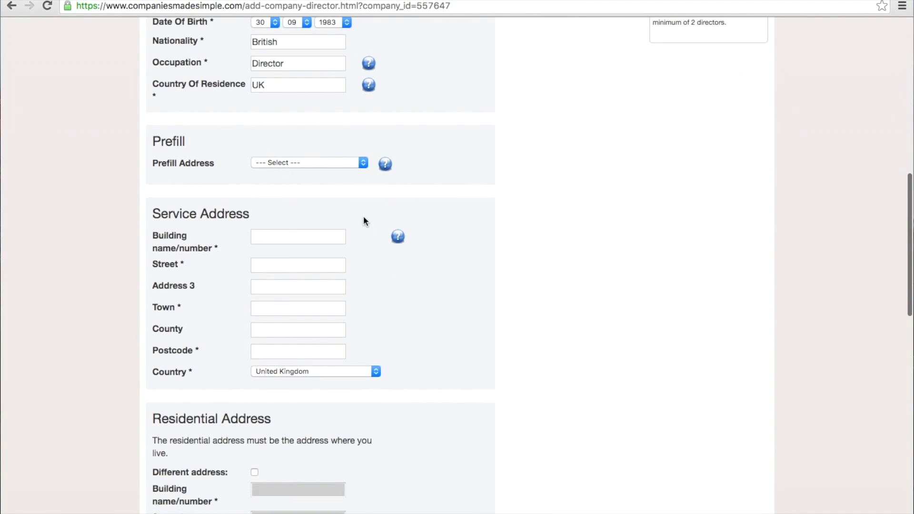
left_click(352, 164)
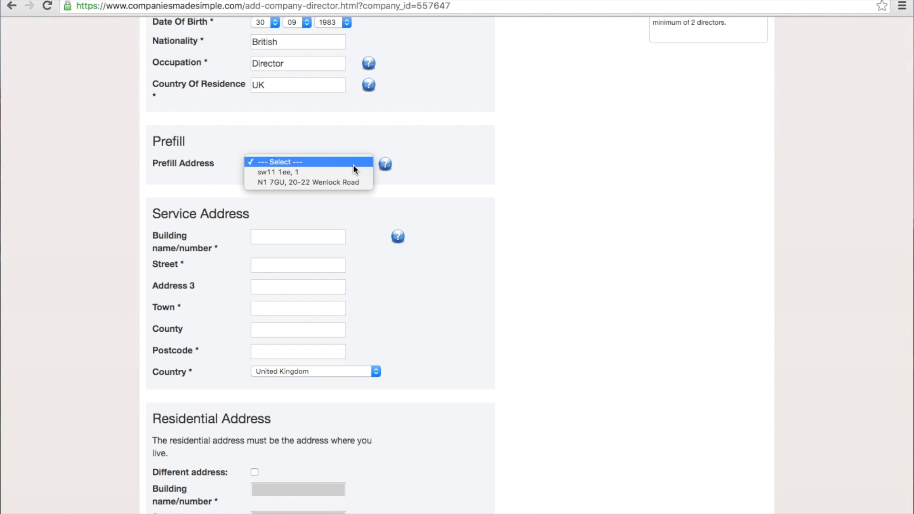
left_click(341, 170)
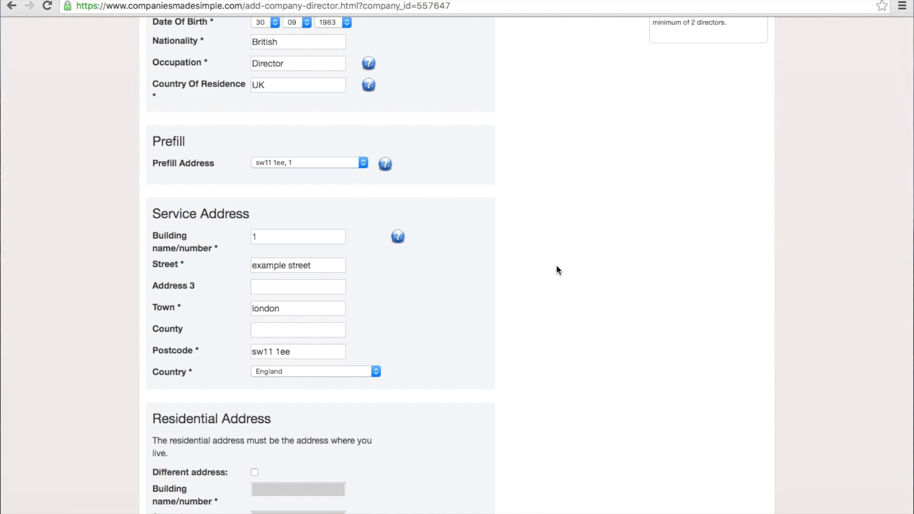
scroll(557, 267, "down", 3)
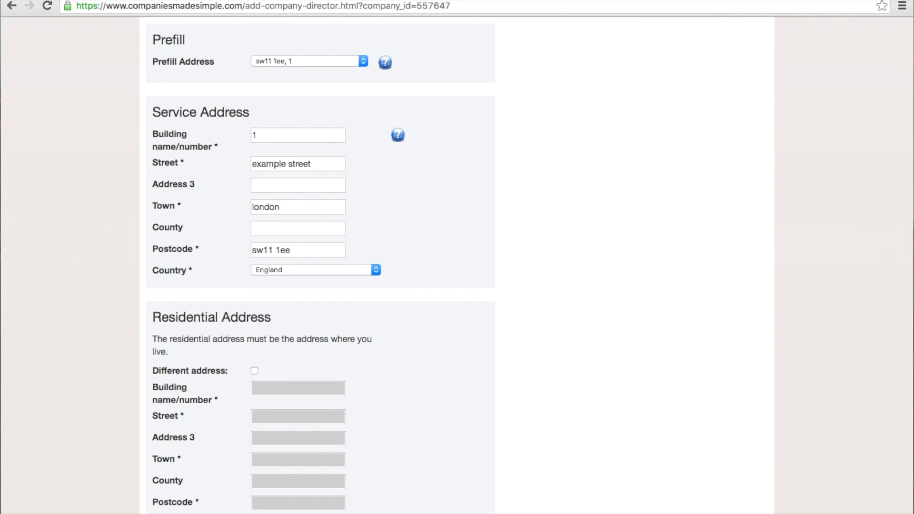
scroll(534, 266, "down", 5)
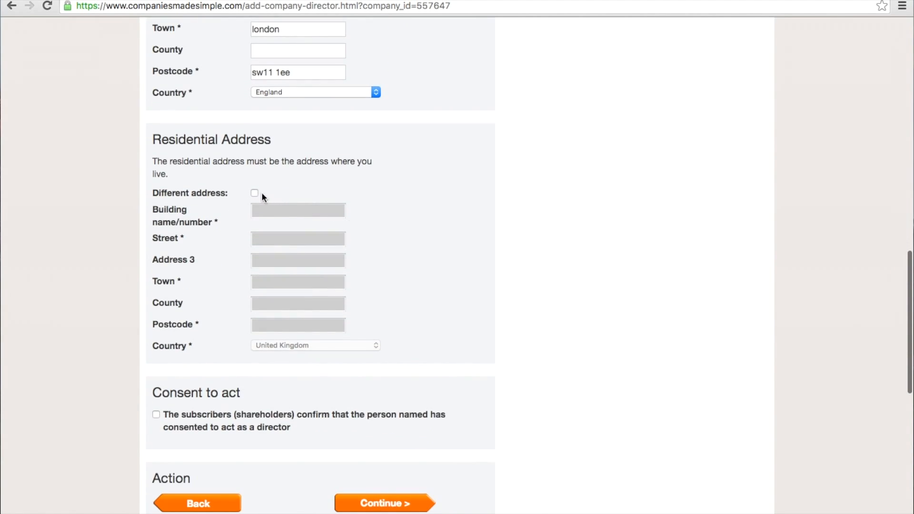
Add a different residential address in London, confirm consent to act, and submit the director.
left_click(255, 192)
left_click(277, 213)
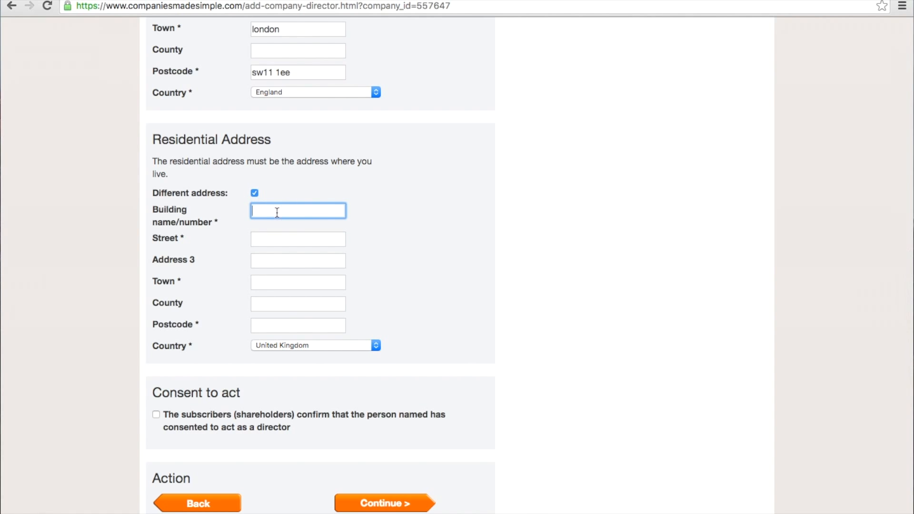
type("2")
left_click(285, 239)
type("EXAMPLE STREET")
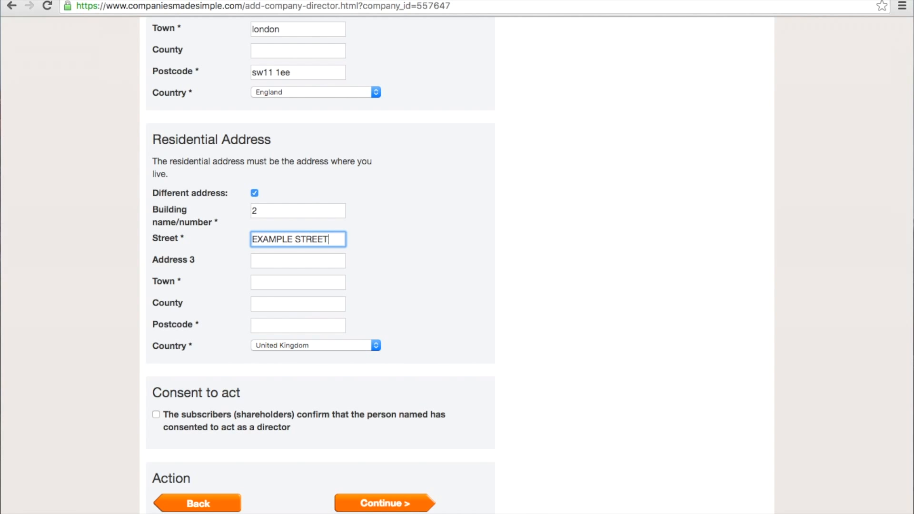
left_click(278, 281)
type("london")
left_click(317, 328)
type("see")
key("BackSpace")
type("11 ")
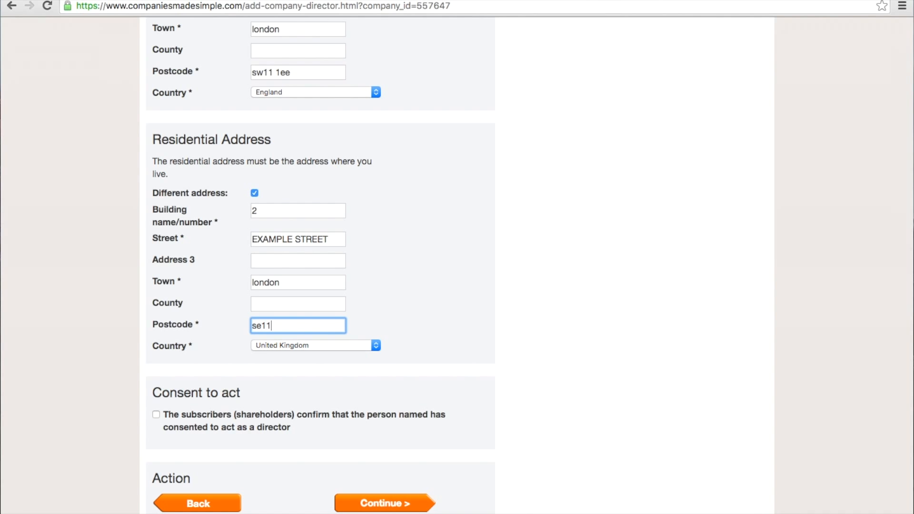
type("3ee")
left_click(156, 414)
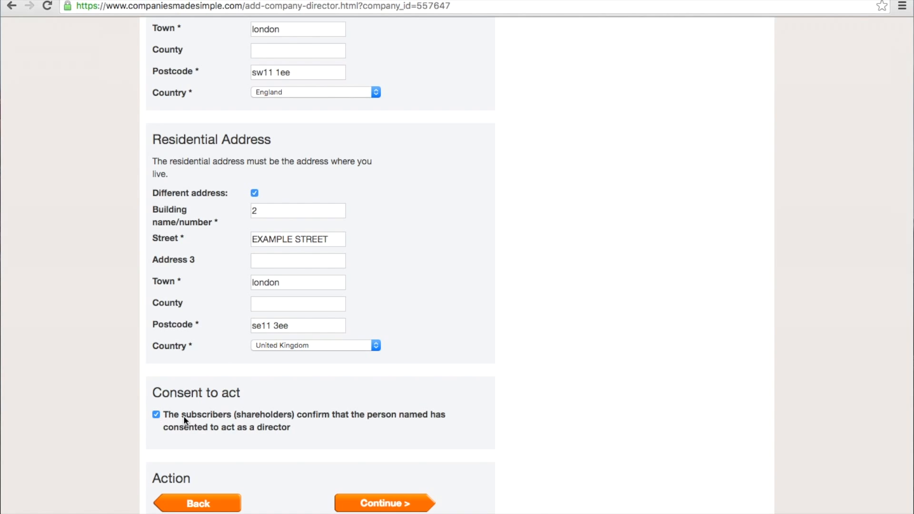
left_click(383, 503)
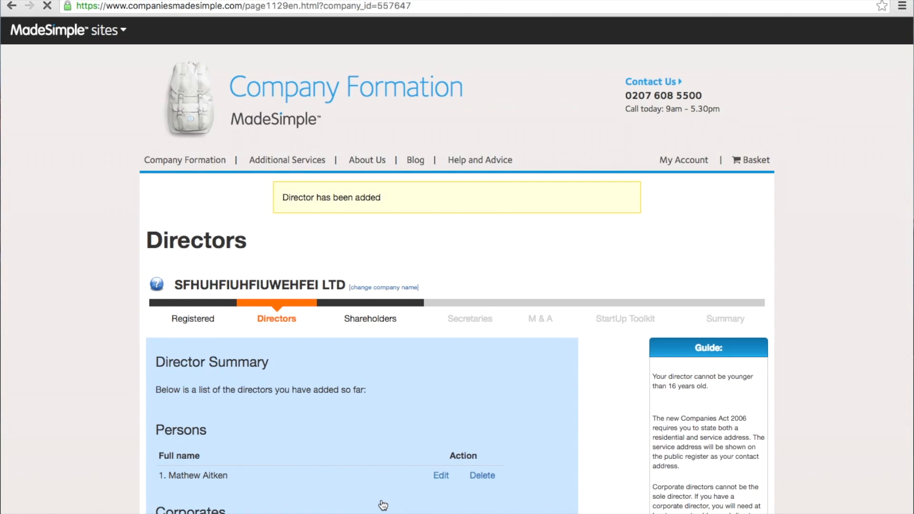
Continue from the Directors summary to the Add Shareholder form.
scroll(383, 504, "down", 5)
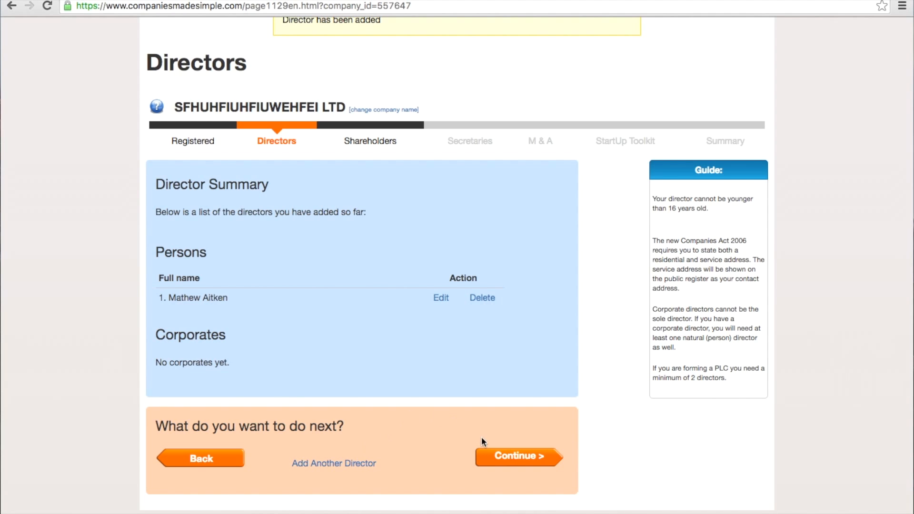
left_click(503, 455)
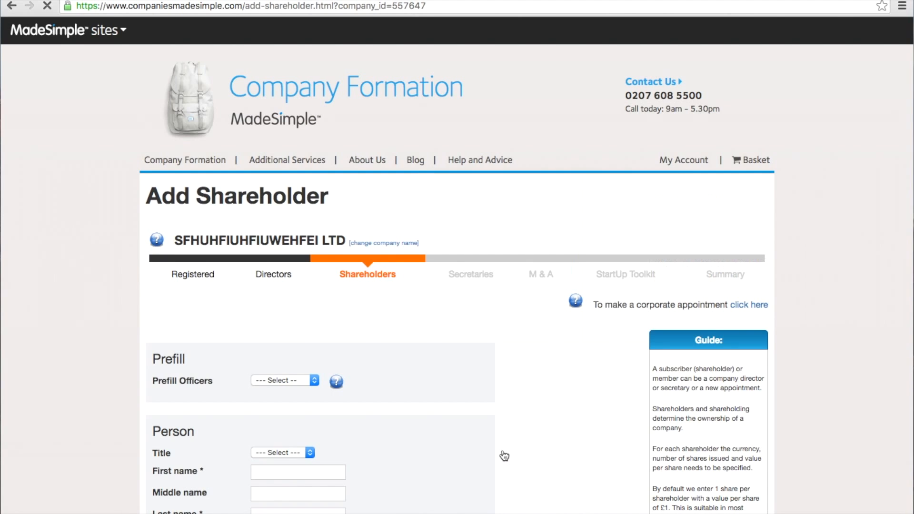
Prefill the shareholder's details and address from the existing director.
scroll(504, 456, "down", 5)
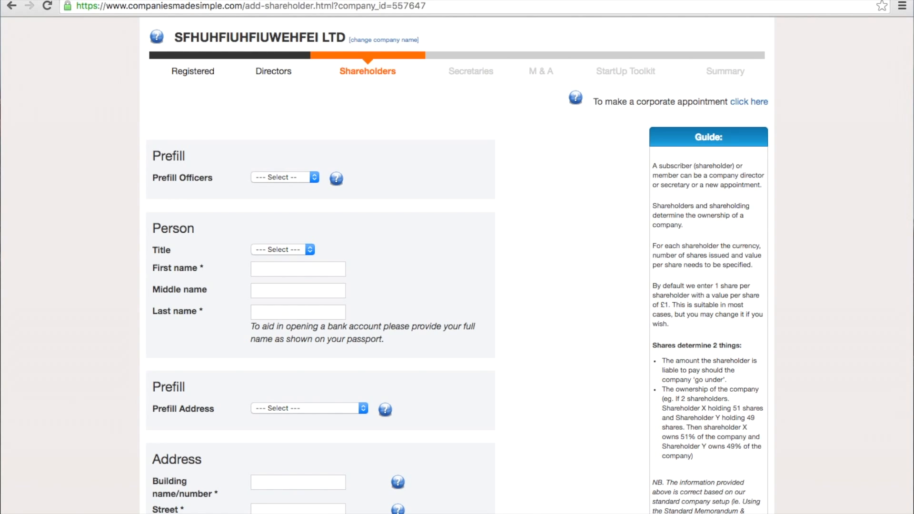
left_click(313, 177)
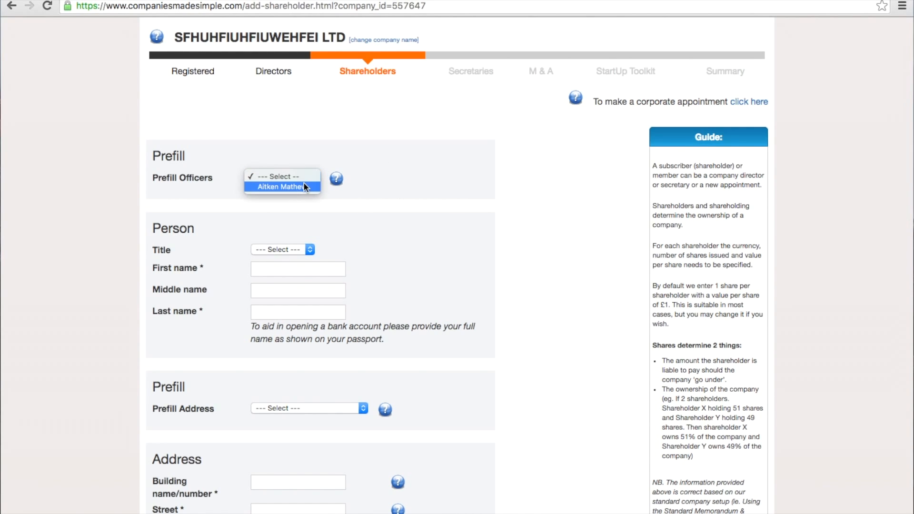
left_click(304, 186)
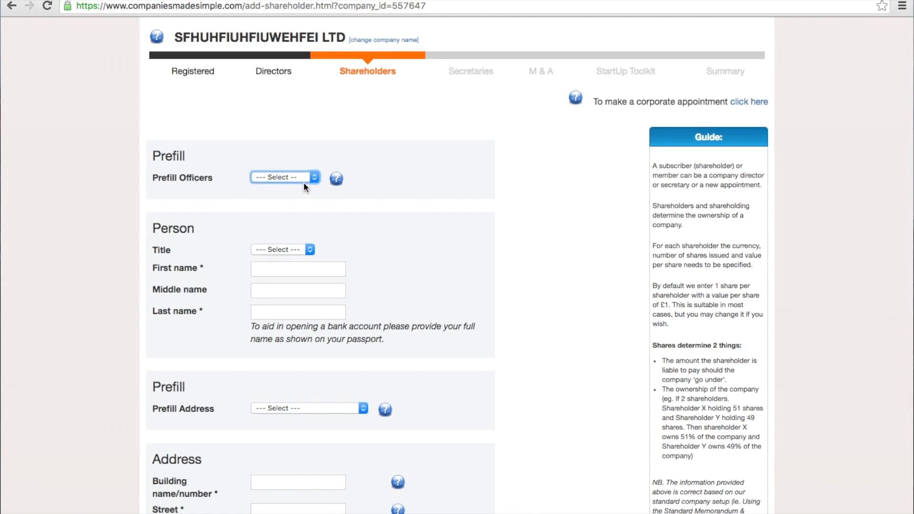
left_click(542, 241)
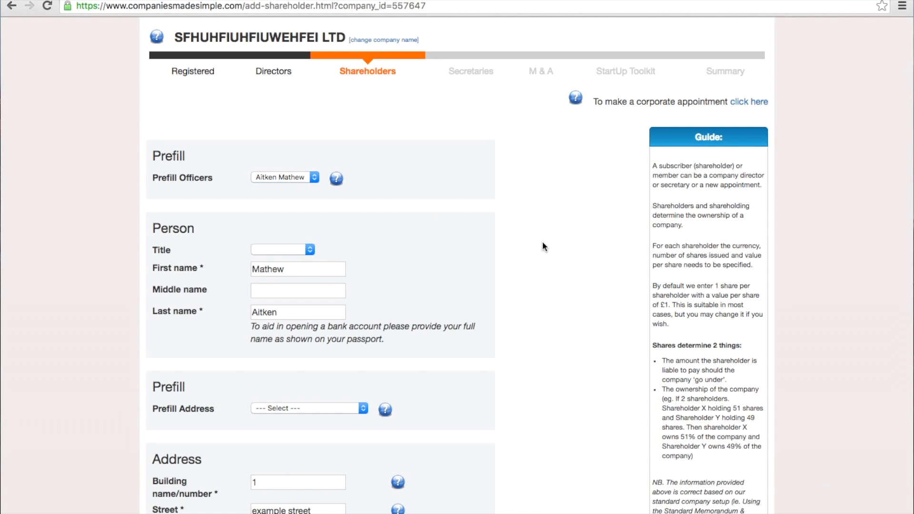
scroll(542, 241, "down", 3)
scroll(542, 241, "down", 4)
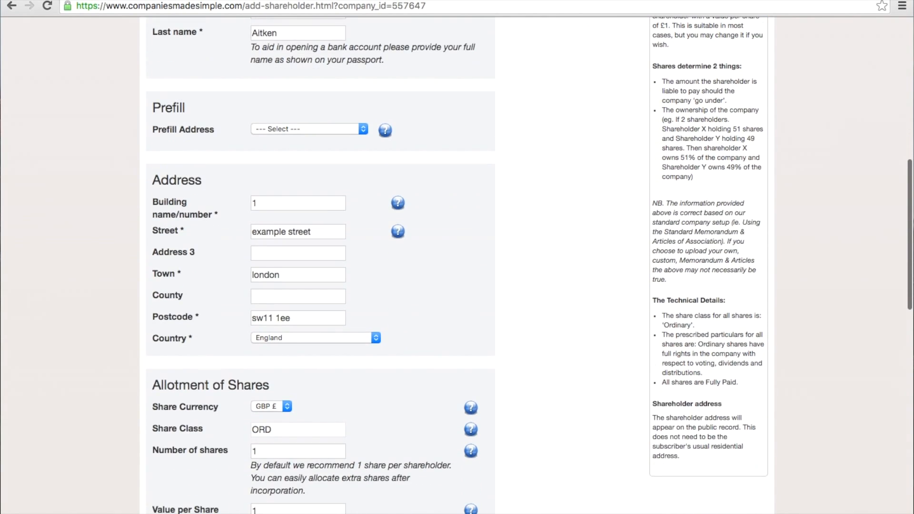
left_click(359, 133)
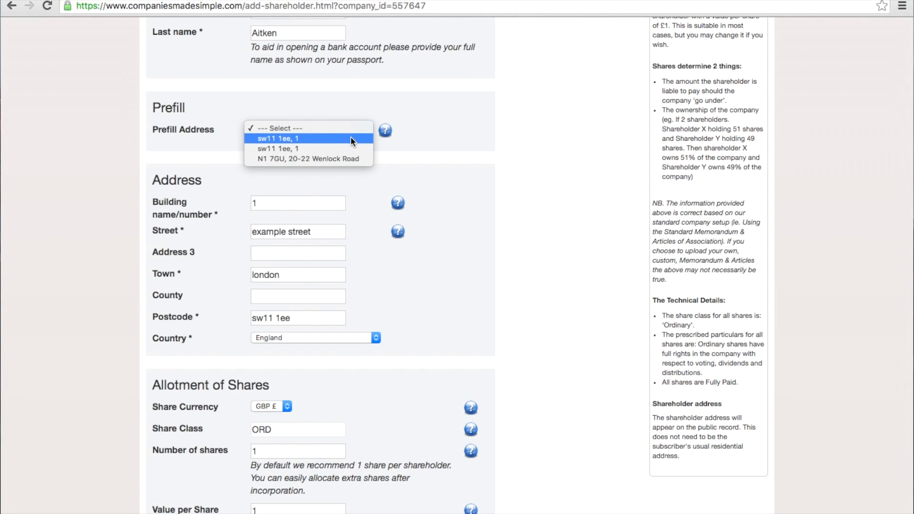
left_click(350, 136)
left_click(468, 159)
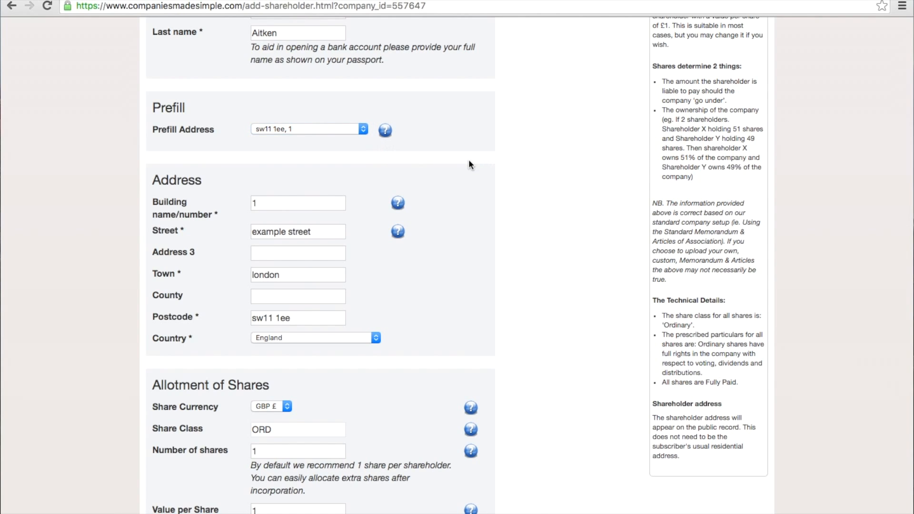
Answer the town of birth, telephone digits and eye colour security questions, then submit the shareholder.
scroll(468, 159, "down", 2)
scroll(521, 215, "down", 2)
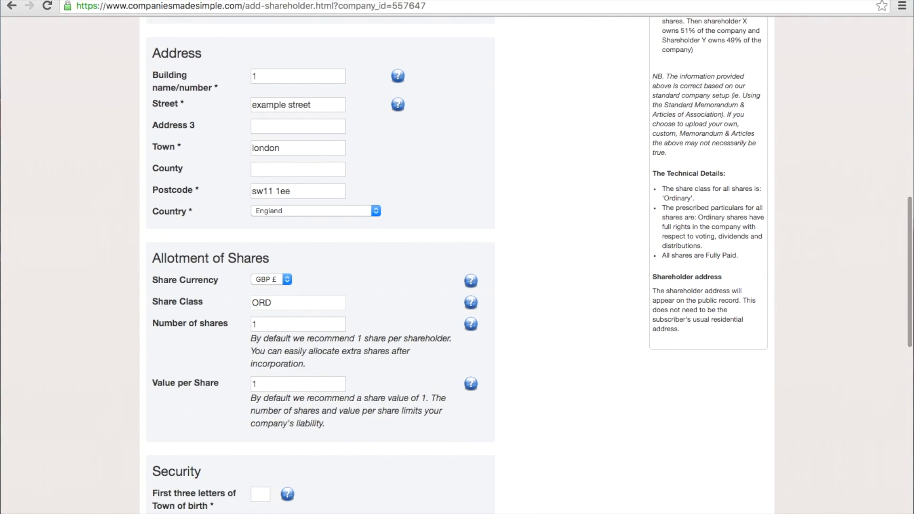
scroll(522, 213, "down", 3)
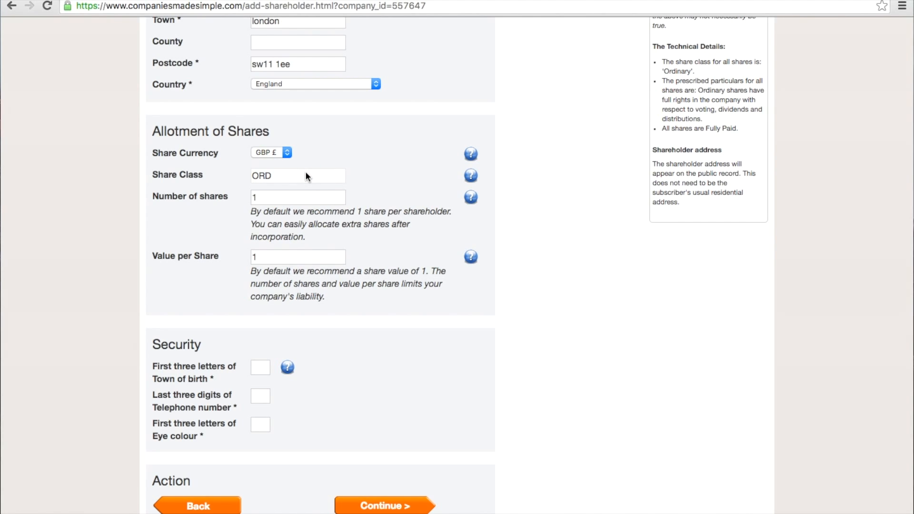
left_click(260, 368)
type("lon")
left_click(258, 397)
type("203")
left_click(262, 422)
type("blu")
left_click(526, 438)
left_click(401, 507)
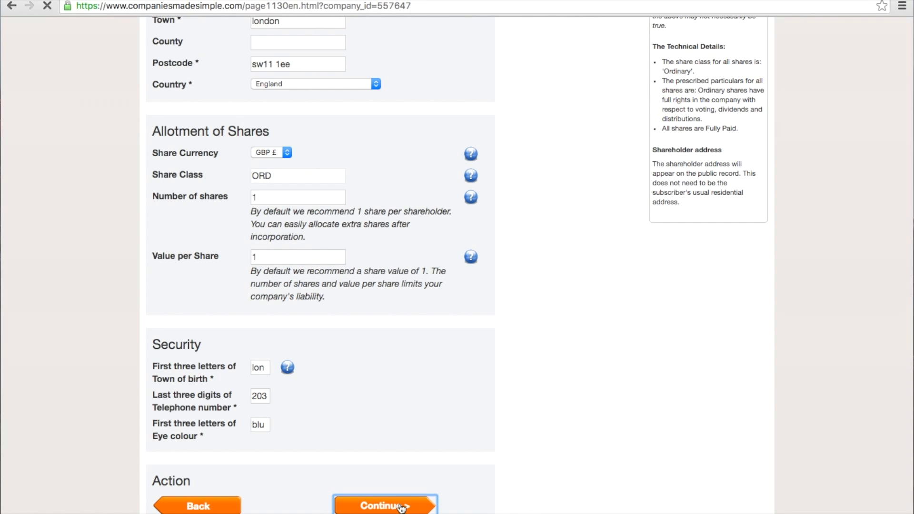
scroll(401, 507, "down", 5)
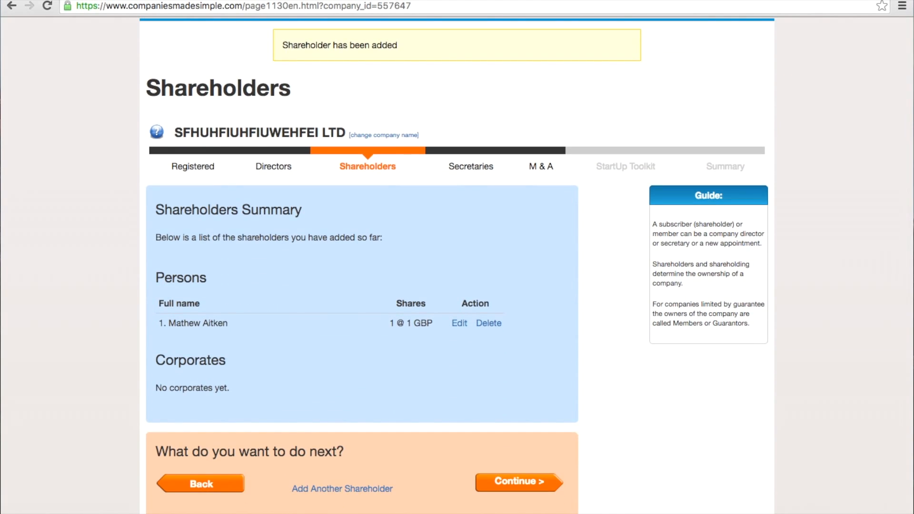
Start another shareholder and enter the new shareholder's first and last name.
left_click(368, 489)
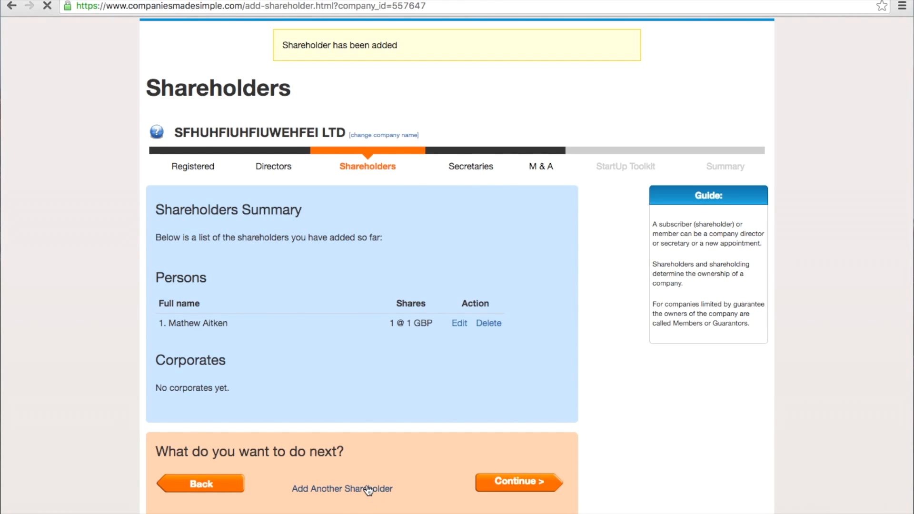
scroll(587, 373, "down", 5)
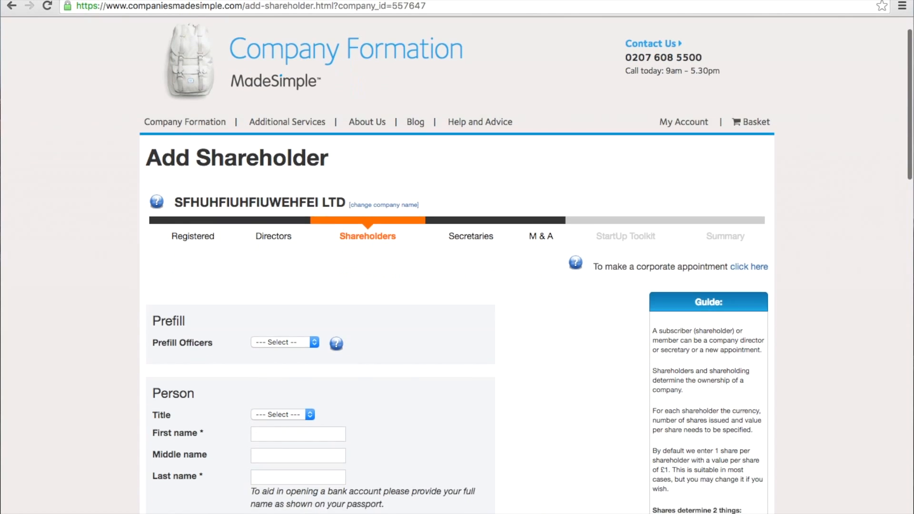
left_click(304, 275)
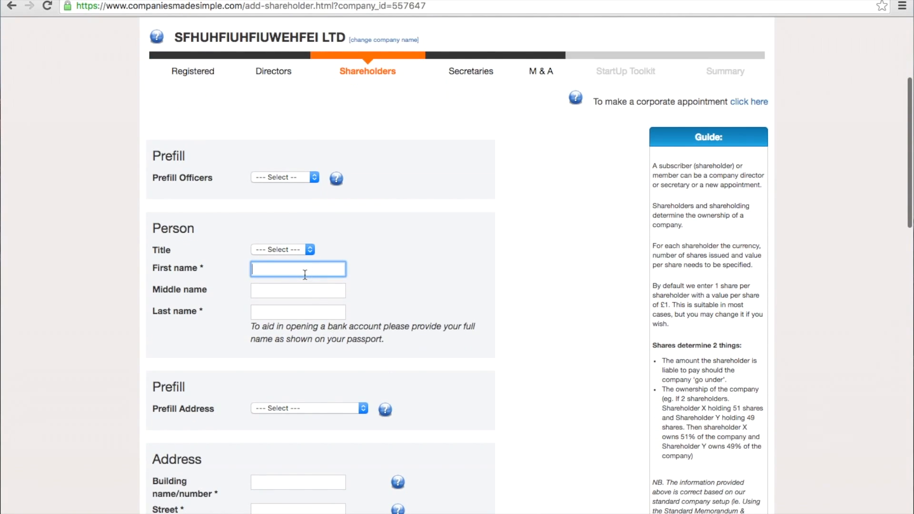
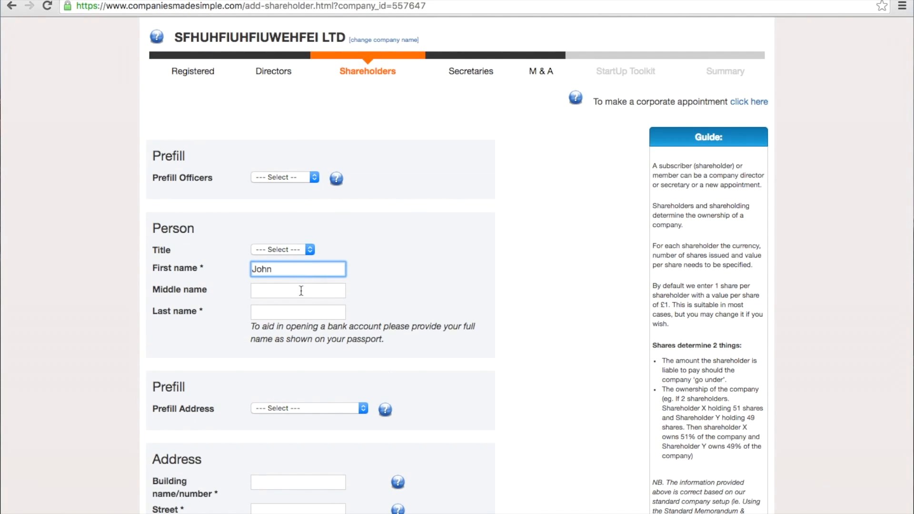
left_click(293, 314)
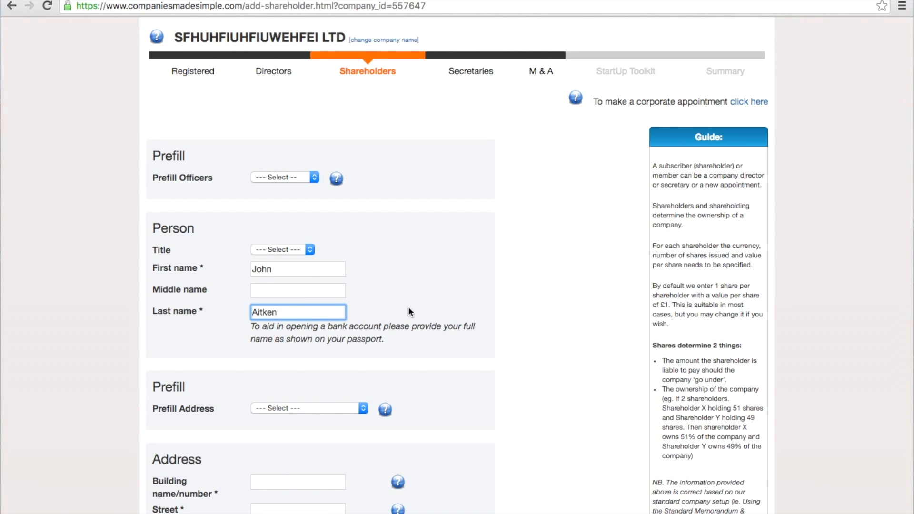
Fill the second shareholder's address from the saved address.
left_click(469, 369)
scroll(470, 370, "down", 4)
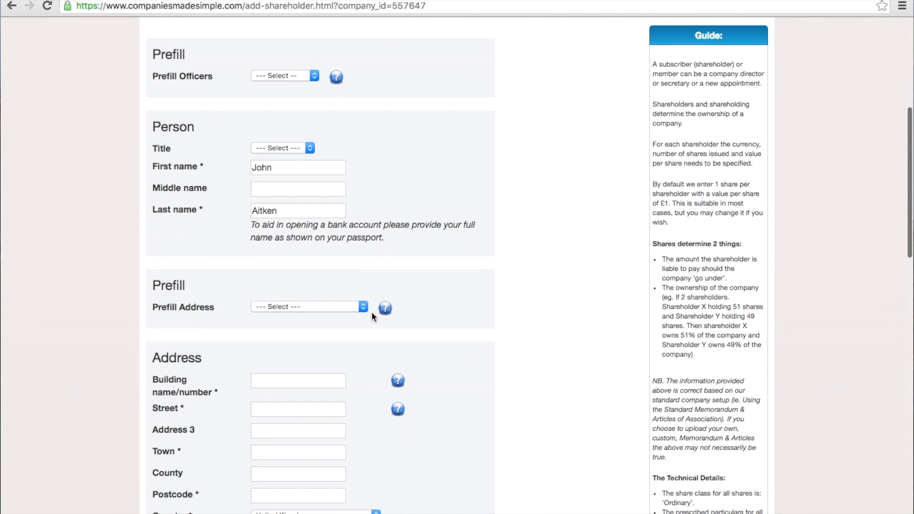
left_click(362, 306)
left_click(322, 315)
left_click(524, 313)
Answer the three security questions for the second shareholder and save them.
scroll(524, 313, "down", 5)
scroll(524, 313, "down", 6)
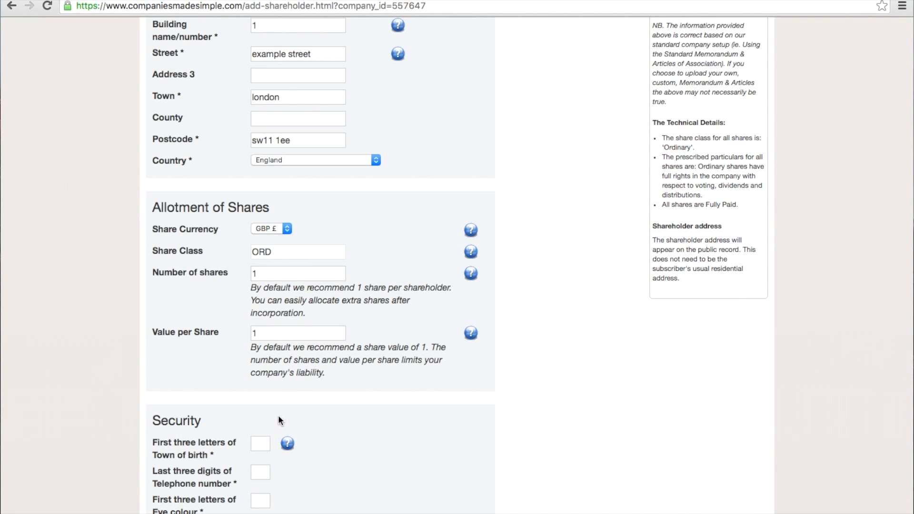
left_click(256, 442)
type("lon")
key("Tab")
left_click(260, 473)
type("203")
left_click(261, 502)
type("blu")
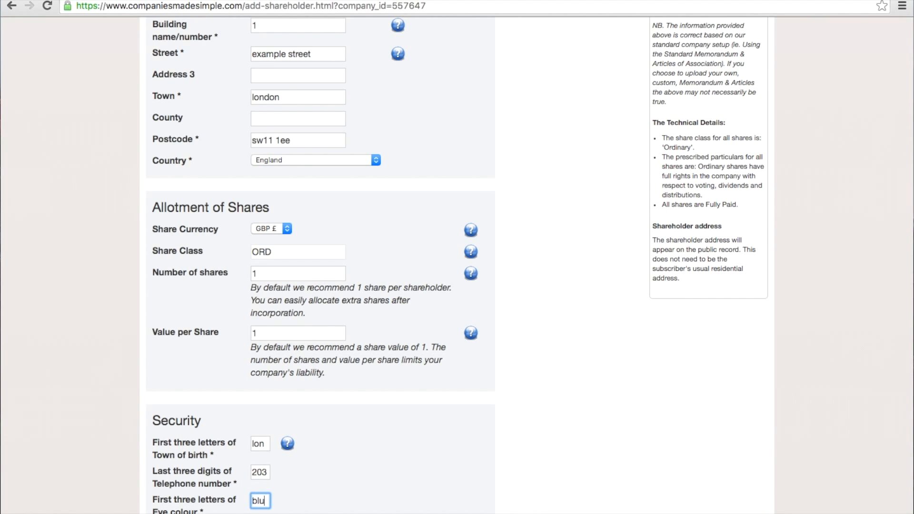
left_click(641, 416)
scroll(641, 416, "down", 1)
scroll(641, 416, "down", 3)
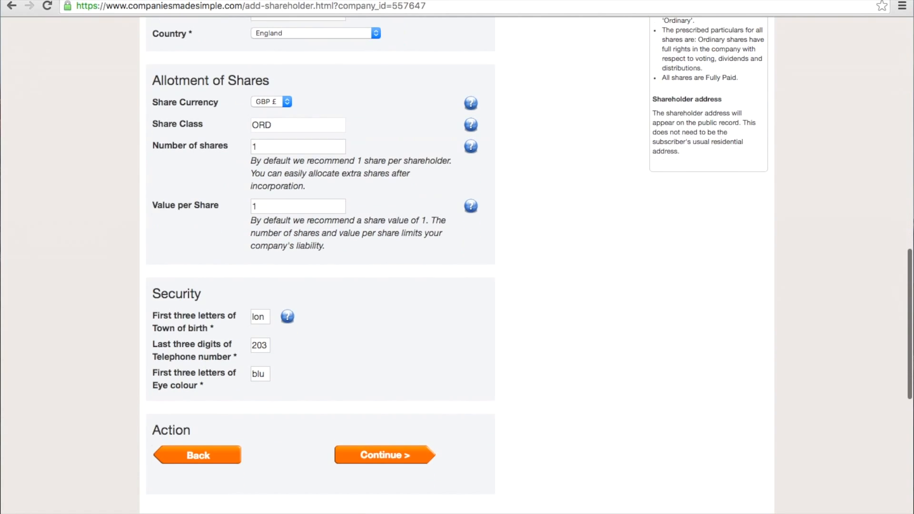
left_click(428, 457)
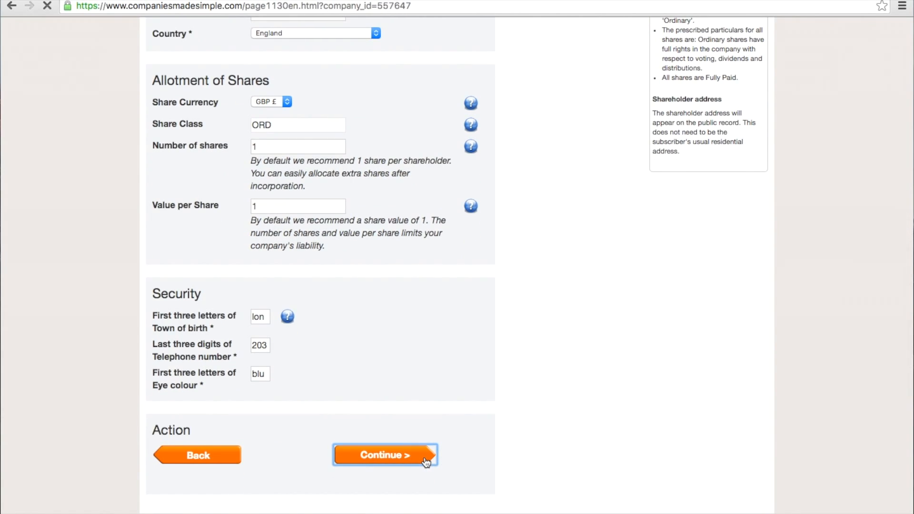
Continue from the Shareholders Summary listing two shareholders to the Secretaries step.
scroll(426, 462, "down", 1)
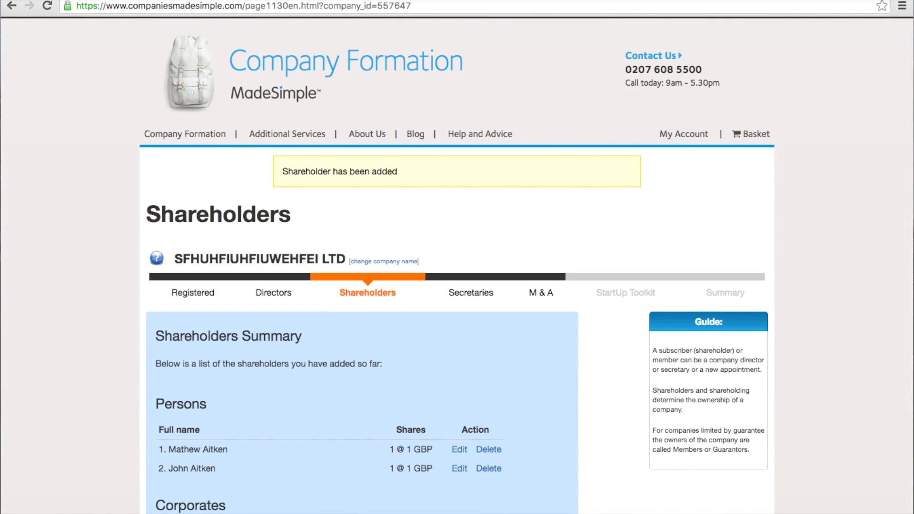
scroll(456, 264, "down", 6)
scroll(457, 264, "up", 1)
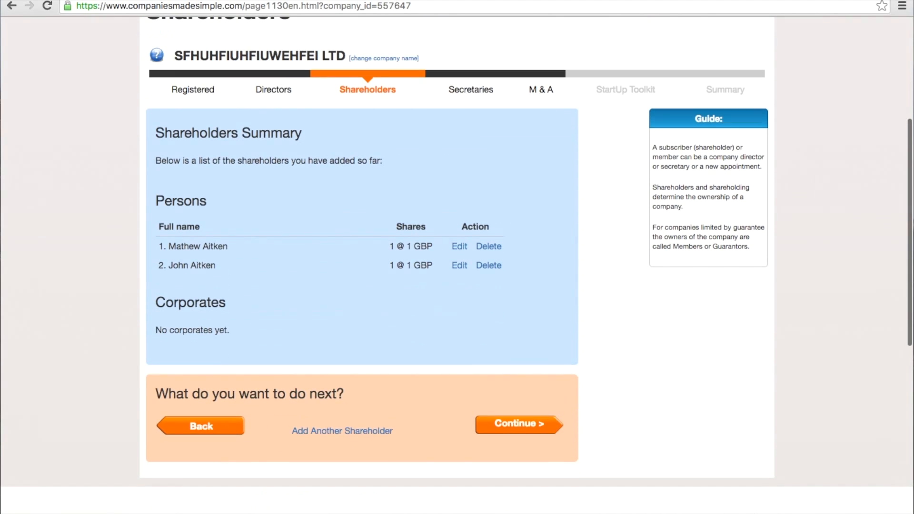
left_click(527, 434)
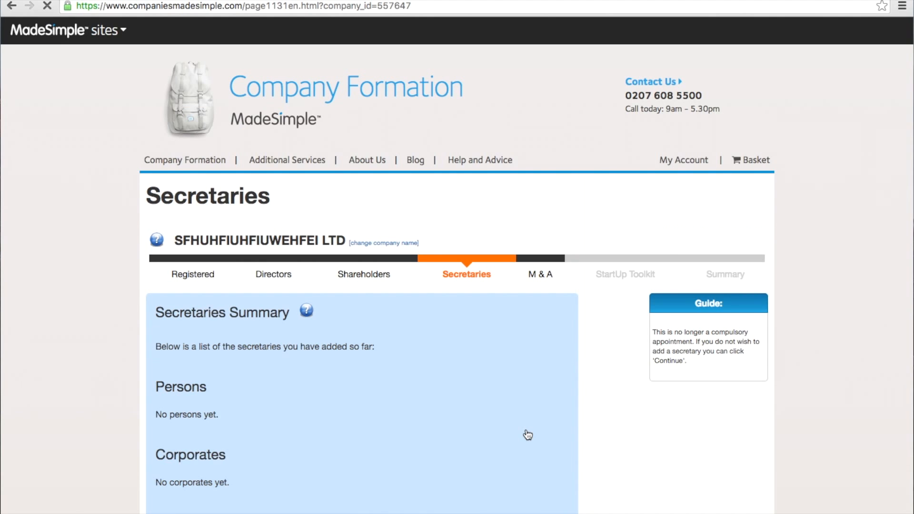
Continue past the empty Secretaries page without adding a secretary.
scroll(527, 434, "down", 3)
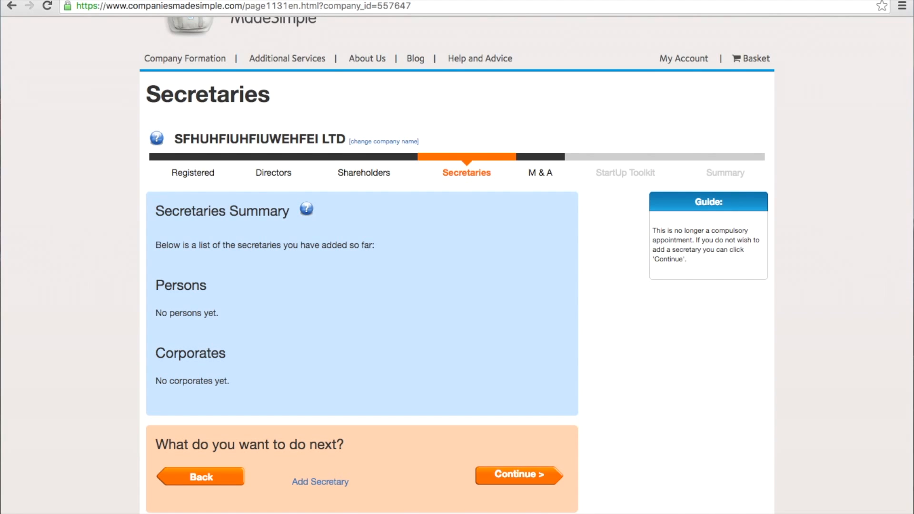
left_click(539, 476)
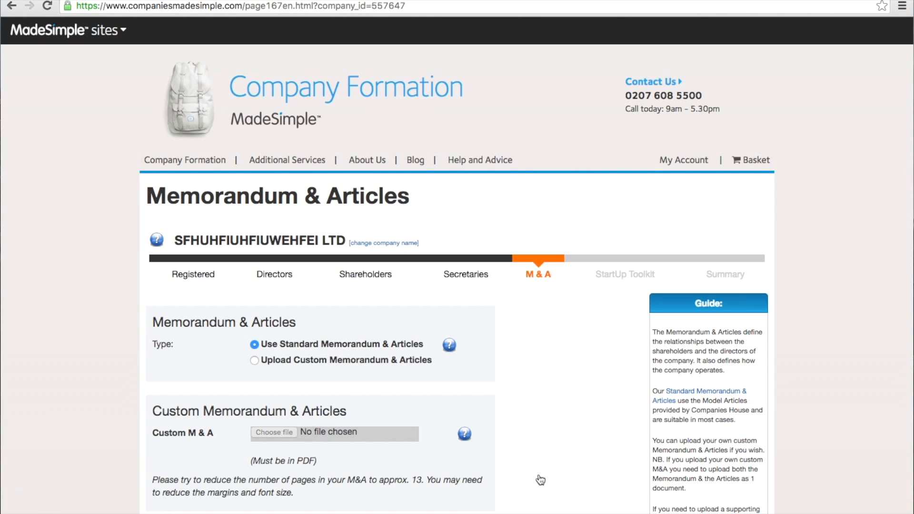
Keep the standard Memorandum & Articles and continue past the articles step.
scroll(540, 479, "down", 5)
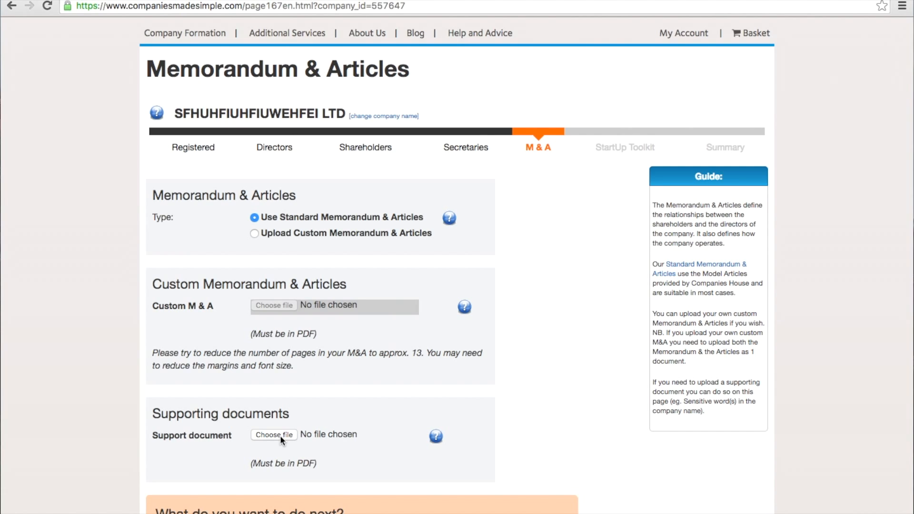
scroll(633, 407, "down", 3)
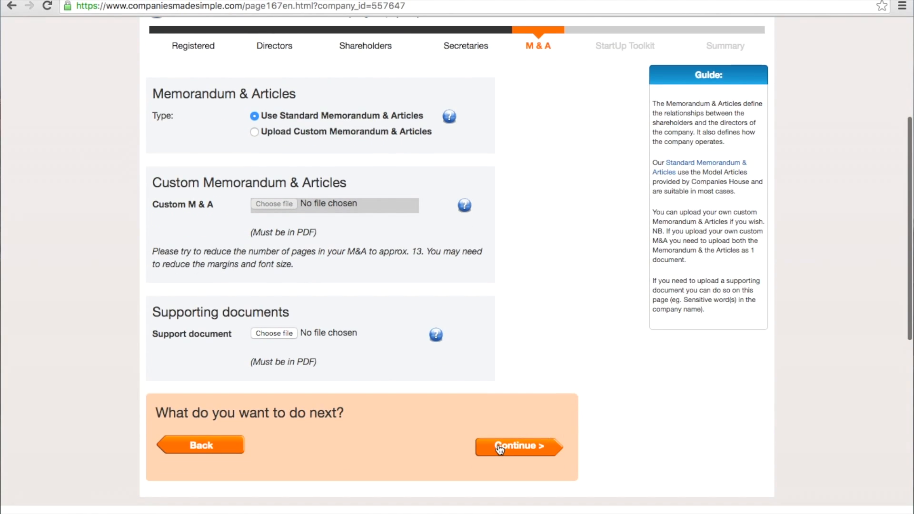
left_click(500, 448)
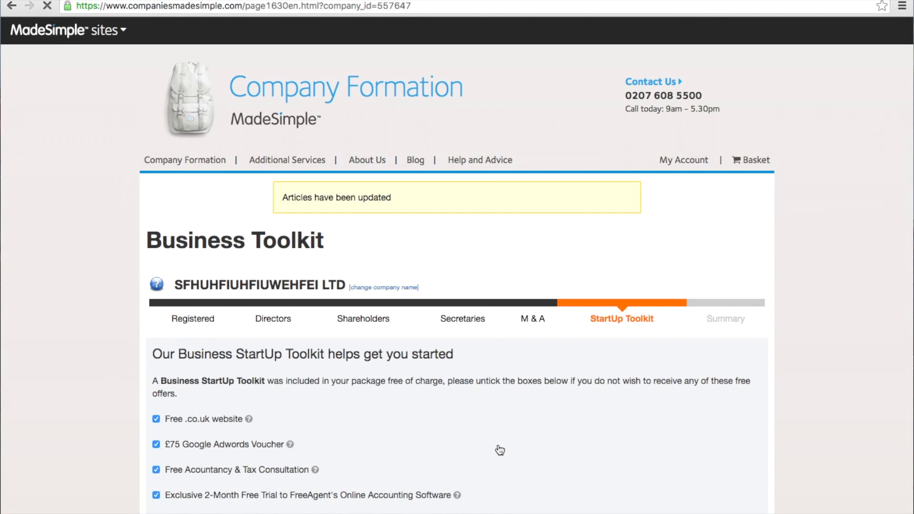
Accept all six Business StartUp Toolkit offers and continue to the Final Summary.
scroll(500, 449, "down", 3)
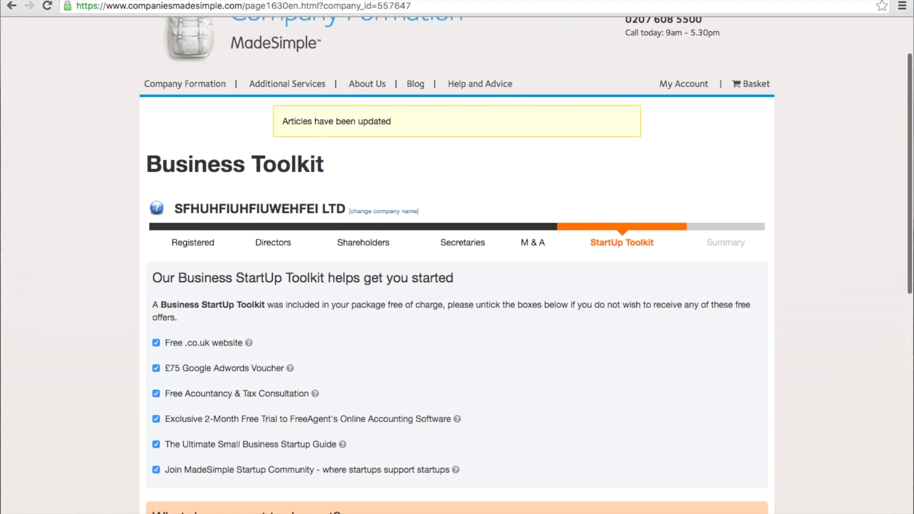
scroll(500, 449, "down", 2)
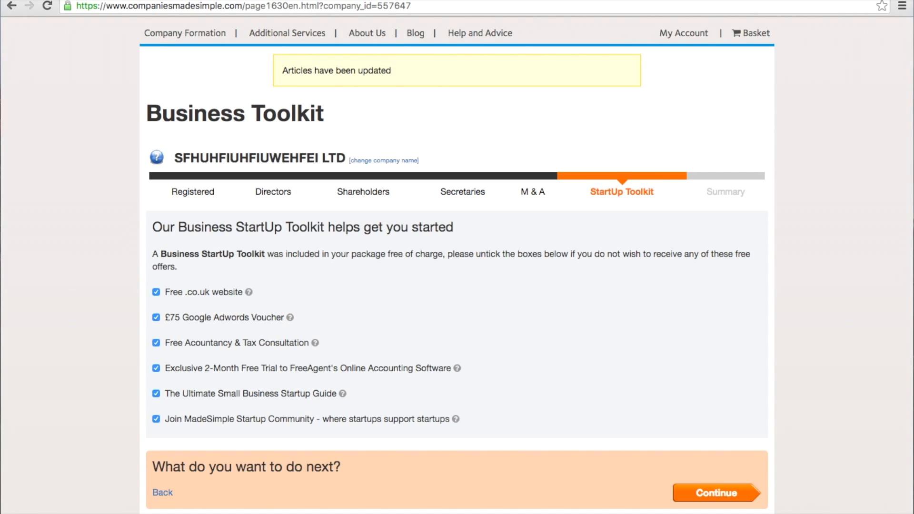
left_click(708, 494)
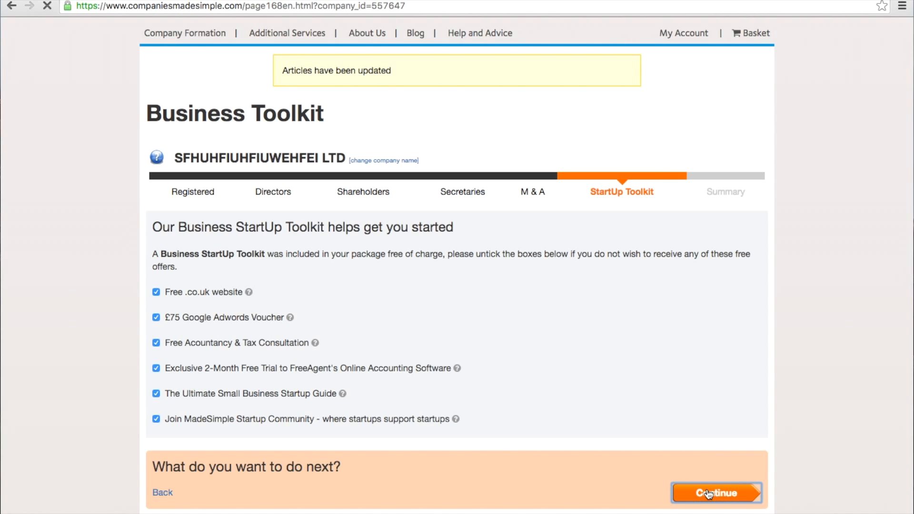
scroll(708, 494, "down", 3)
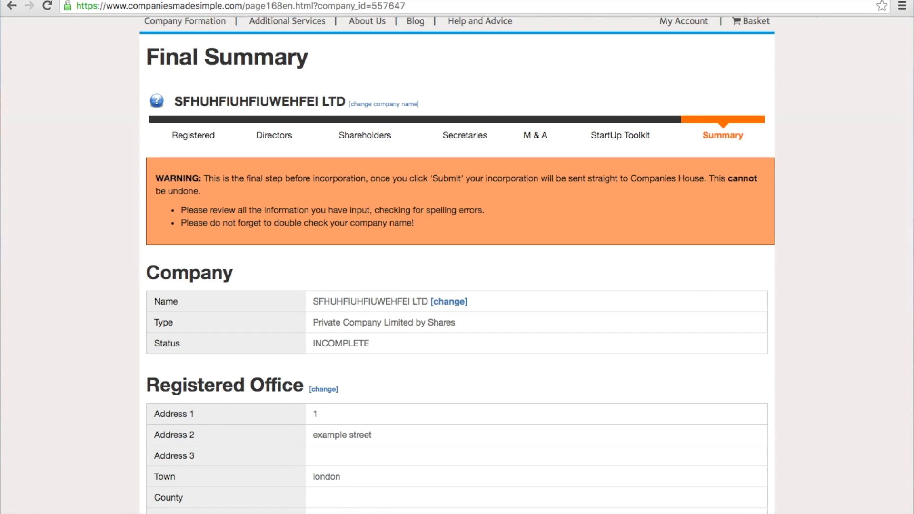
scroll(457, 266, "down", 3)
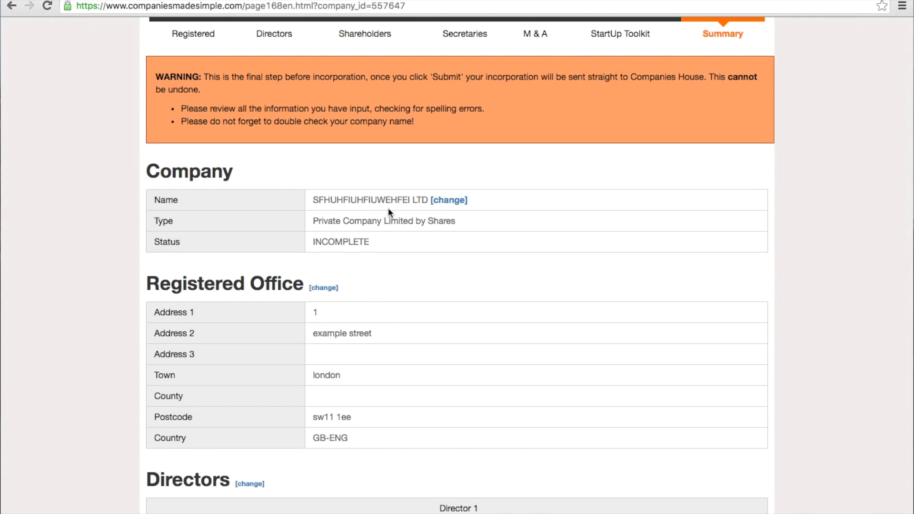
scroll(445, 206, "down", 9)
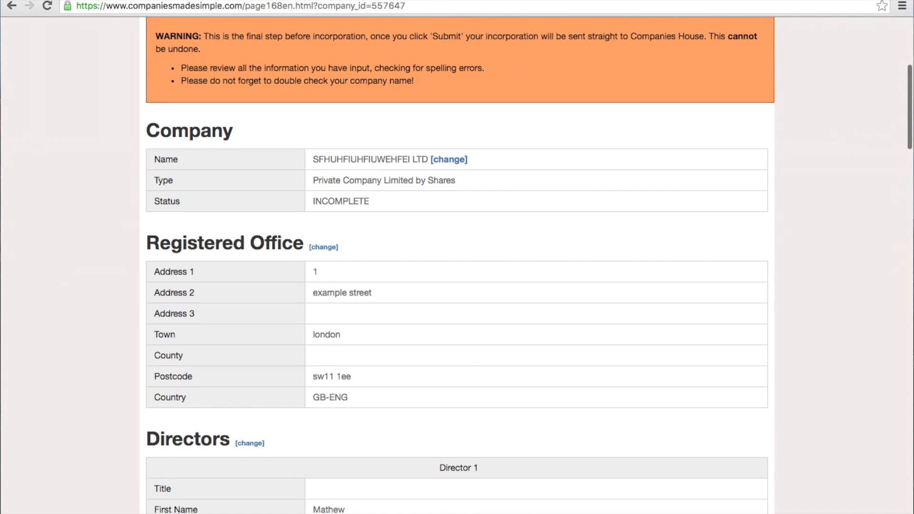
scroll(457, 266, "down", 10)
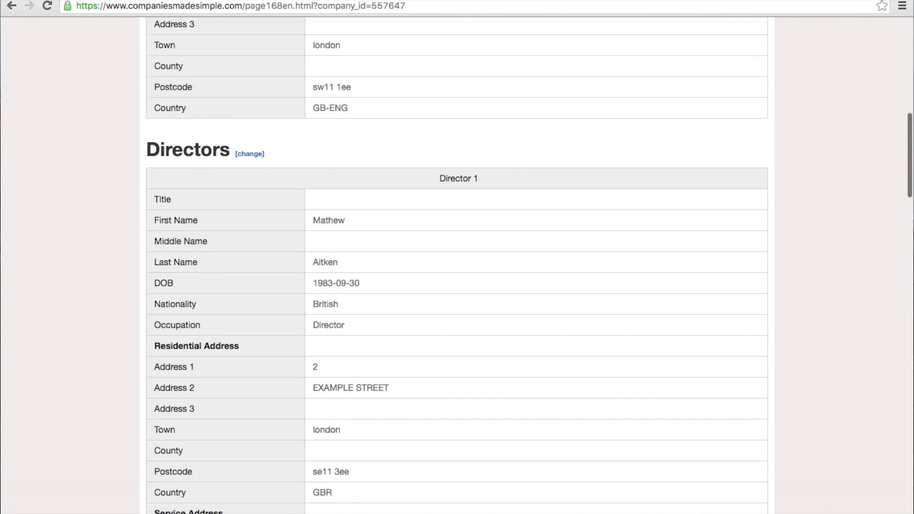
scroll(457, 267, "down", 10)
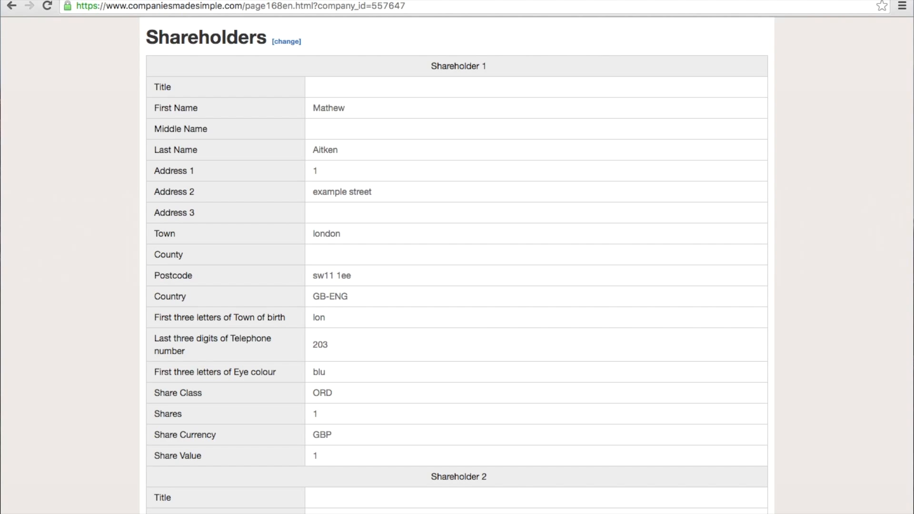
scroll(457, 266, "down", 8)
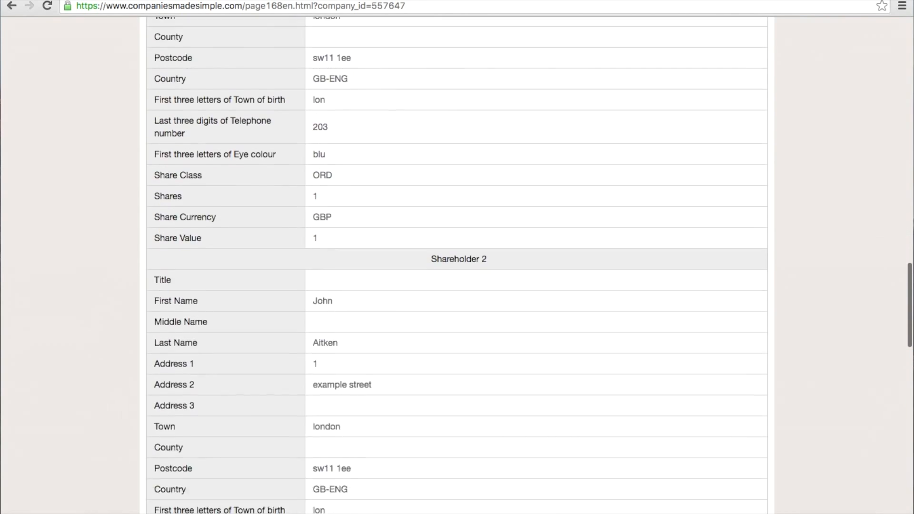
scroll(456, 267, "down", 14)
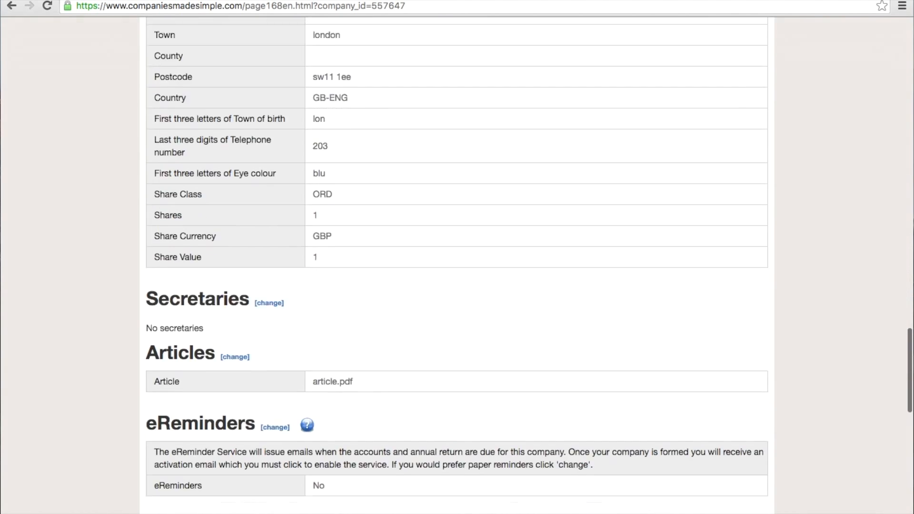
scroll(159, 428, "down", 4)
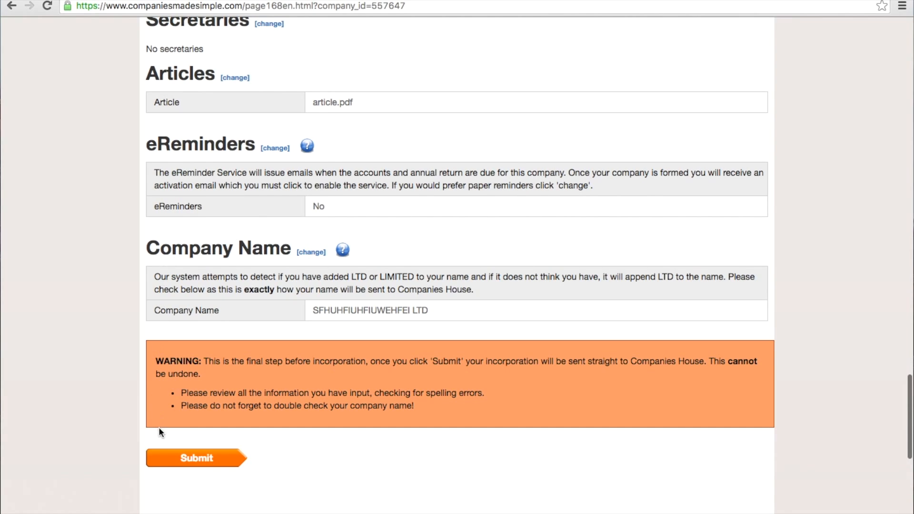